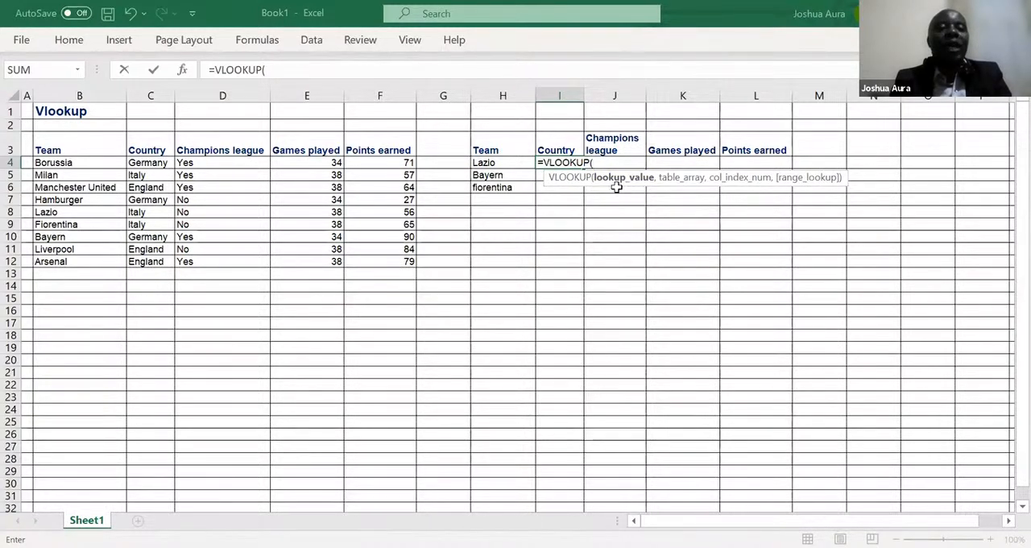
Step: In the Country formula for Lazio, set the VLOOKUP lookup value to H4 and the table array to B3:F12
left_click(499, 163)
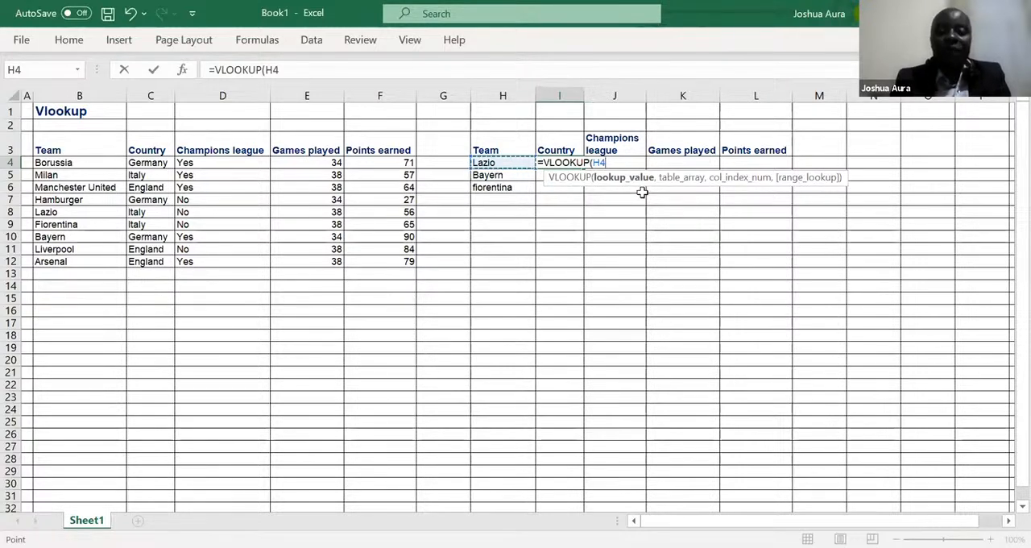
type(",")
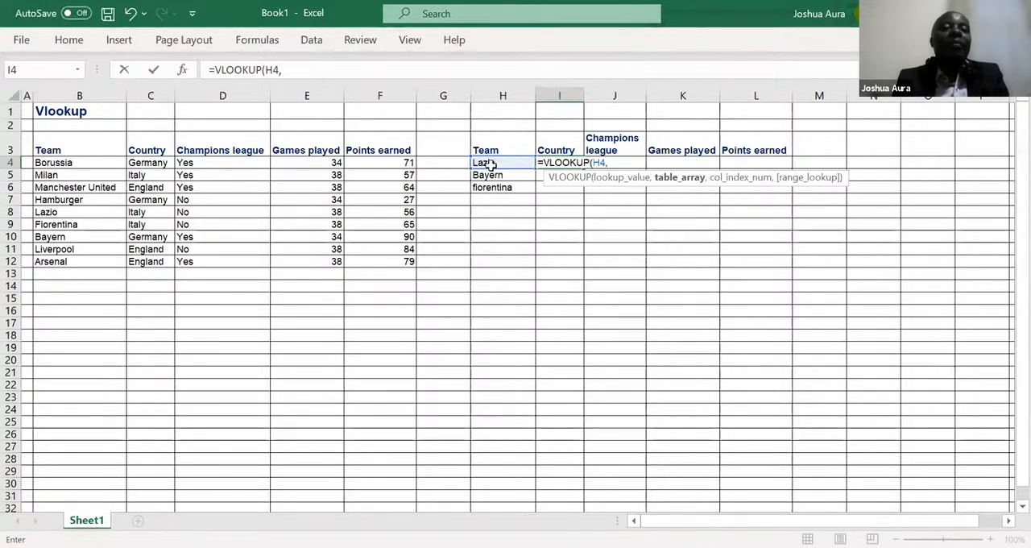
left_click(50, 148)
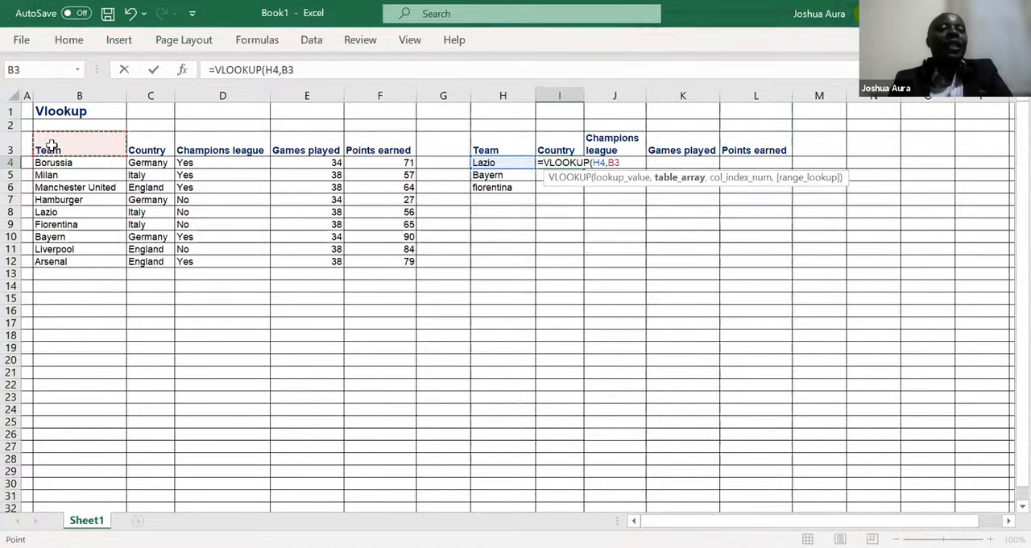
left_click_drag(50, 148, 415, 155)
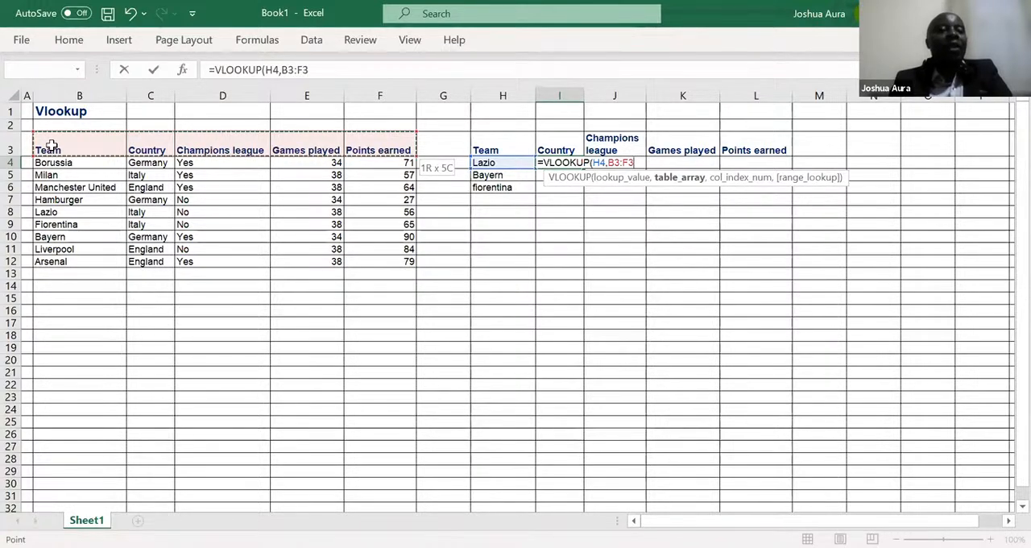
key("ctrl+shift+Down")
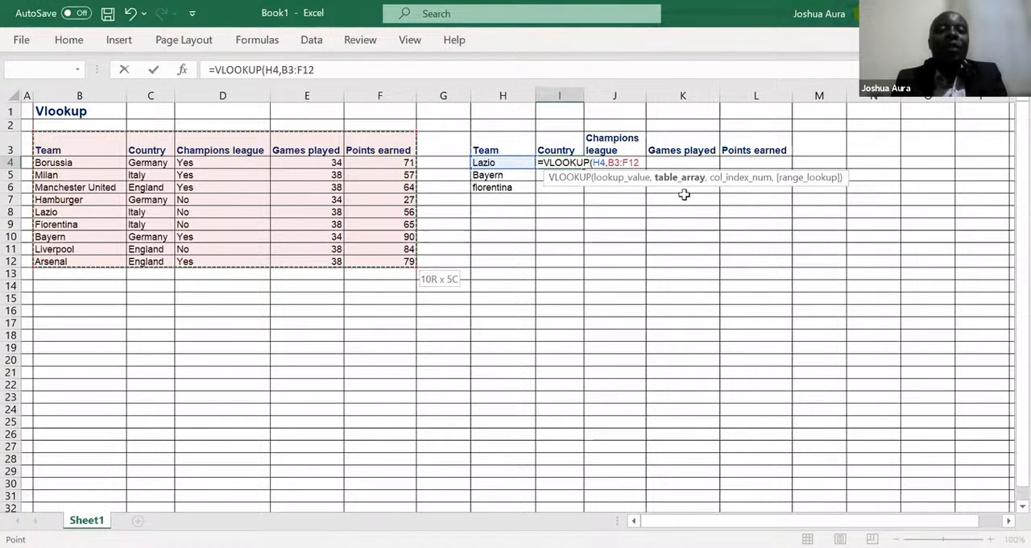
type(",")
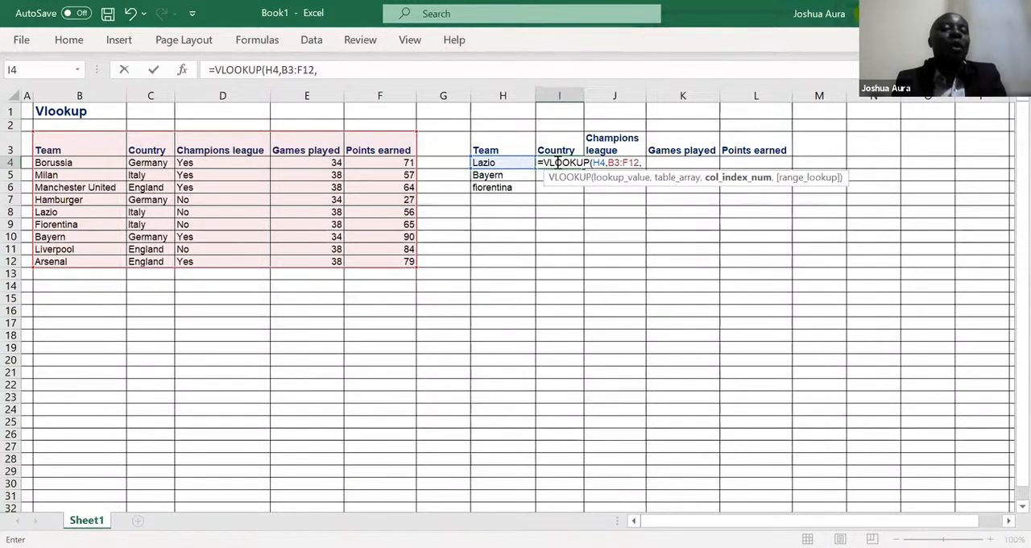
Step: Complete the VLOOKUP in I4 with column index 2 and an exact match (FALSE)
type("2")
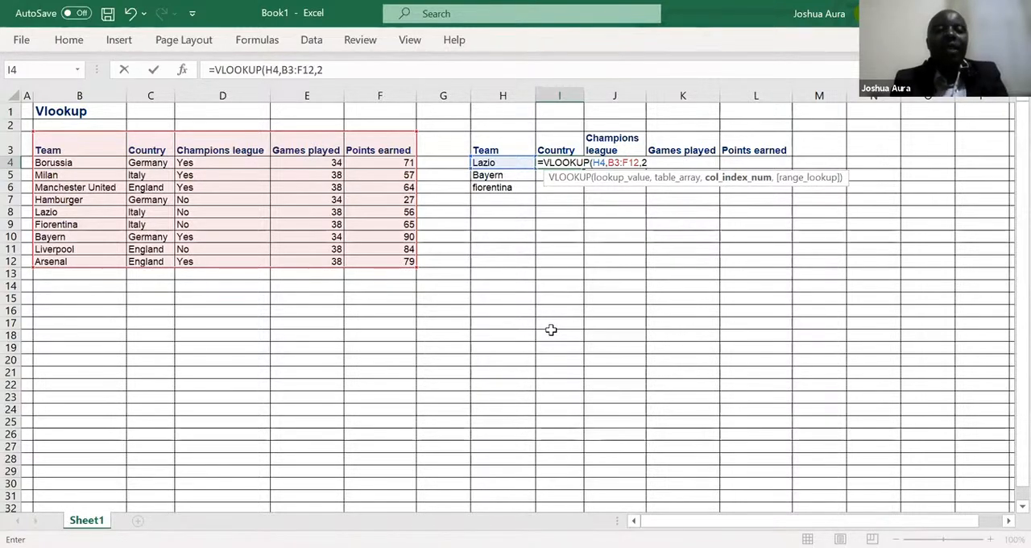
type(",")
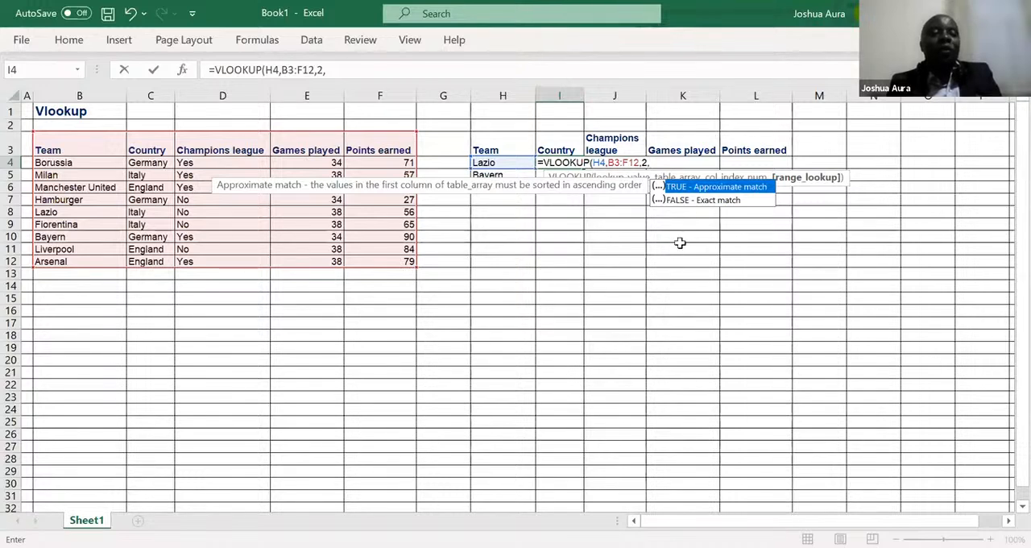
left_click(694, 201)
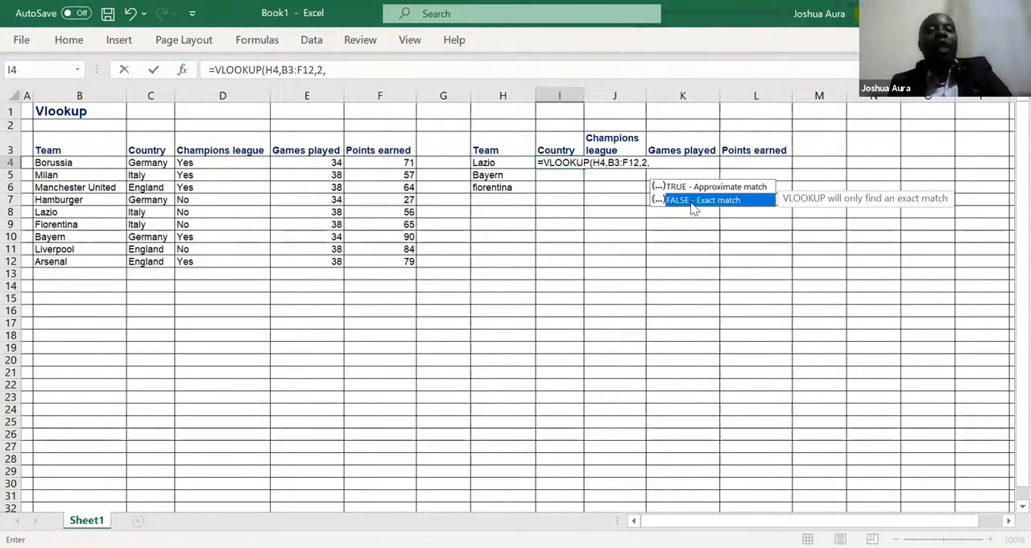
double_click(691, 200)
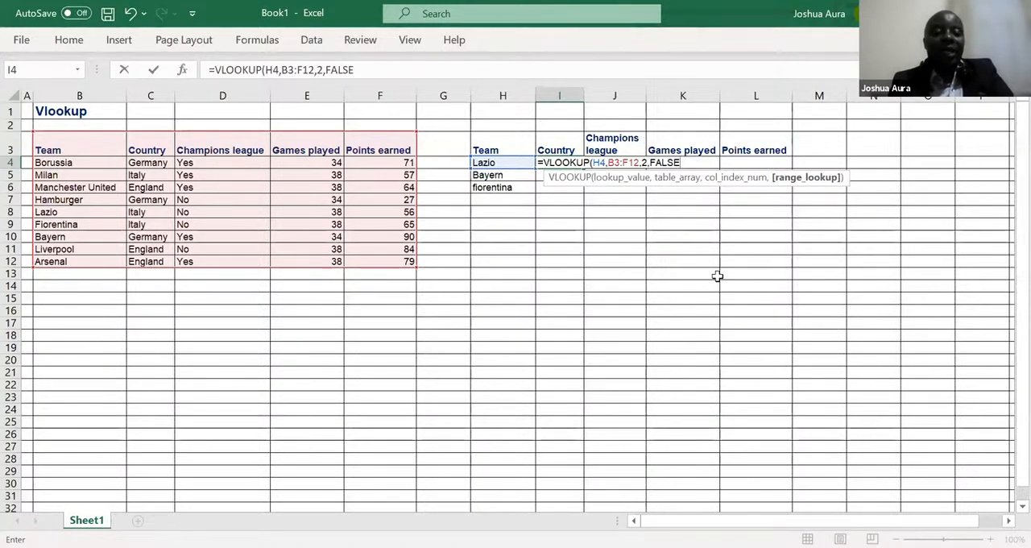
type(")")
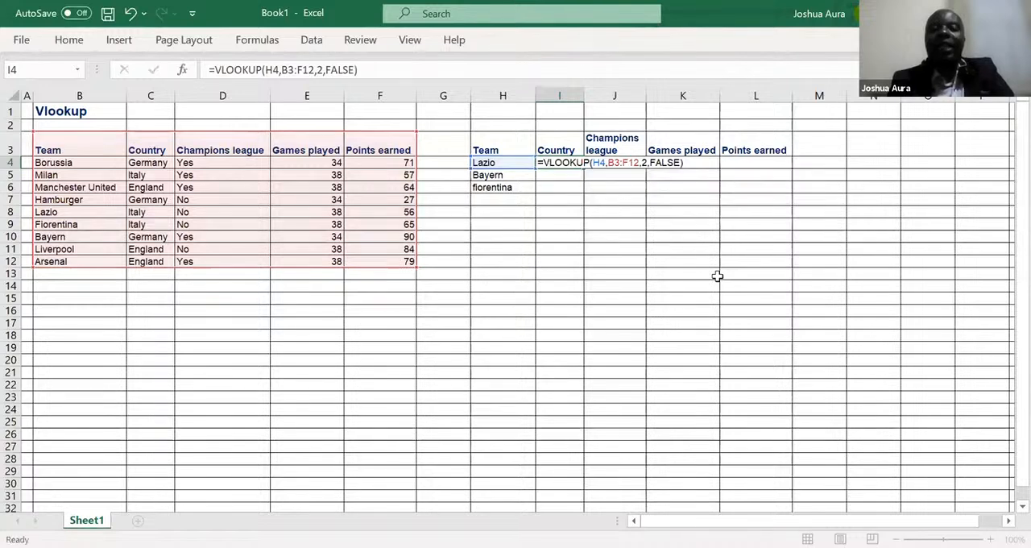
key("Return")
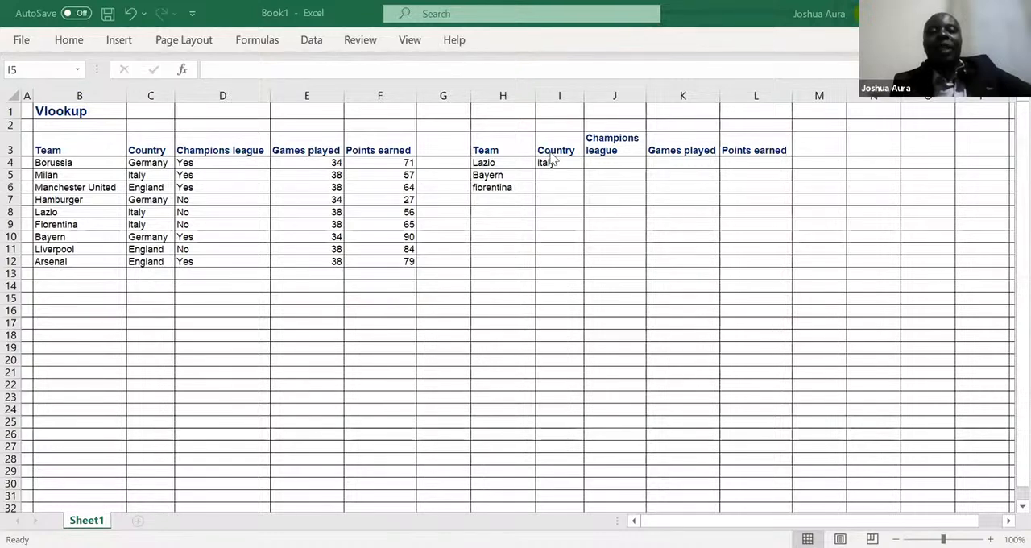
Step: Lock the column of the lookup value in the I4 formula so it reads $H4
left_click(555, 161)
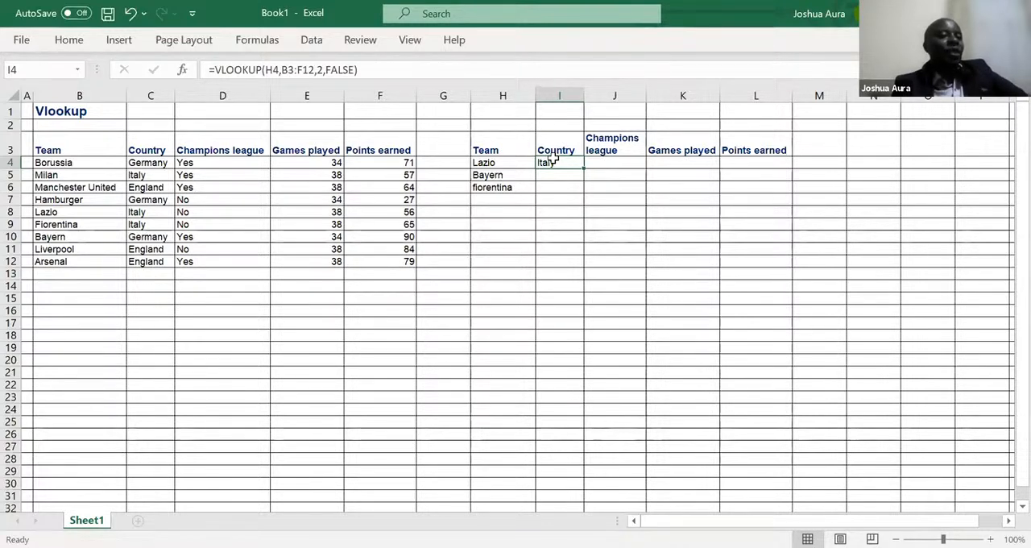
left_click(312, 85)
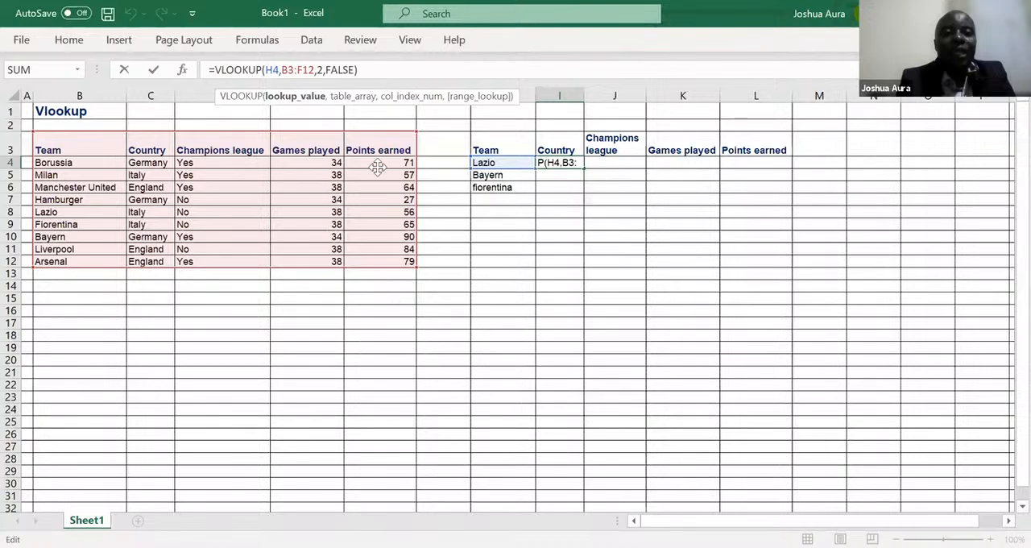
left_click_drag(370, 329, 370, 329)
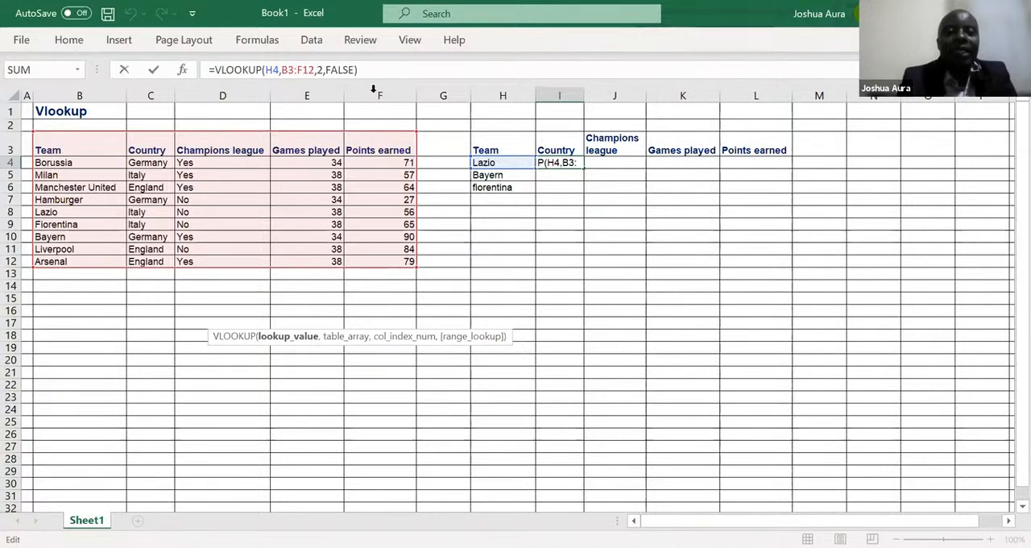
key("alt+Tab")
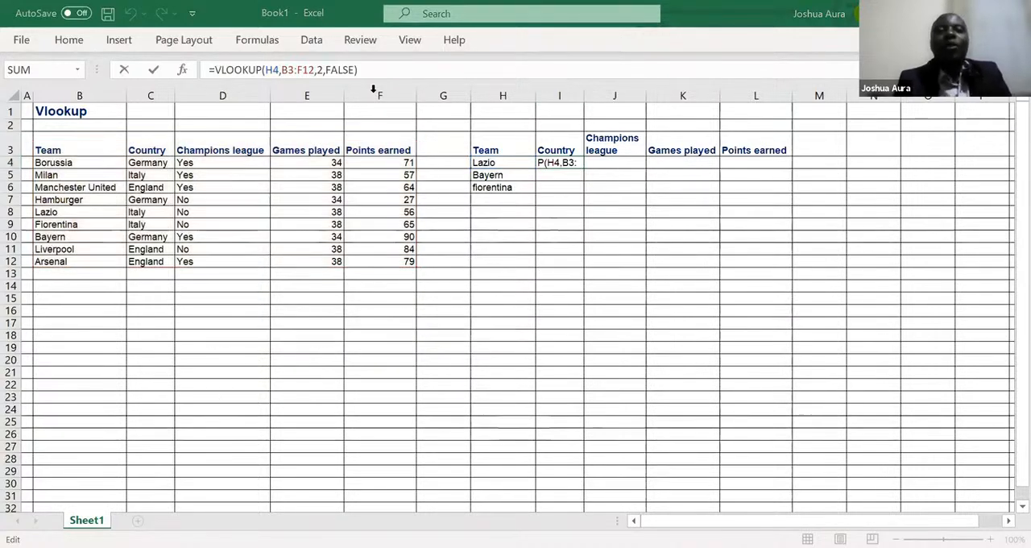
left_click(267, 71)
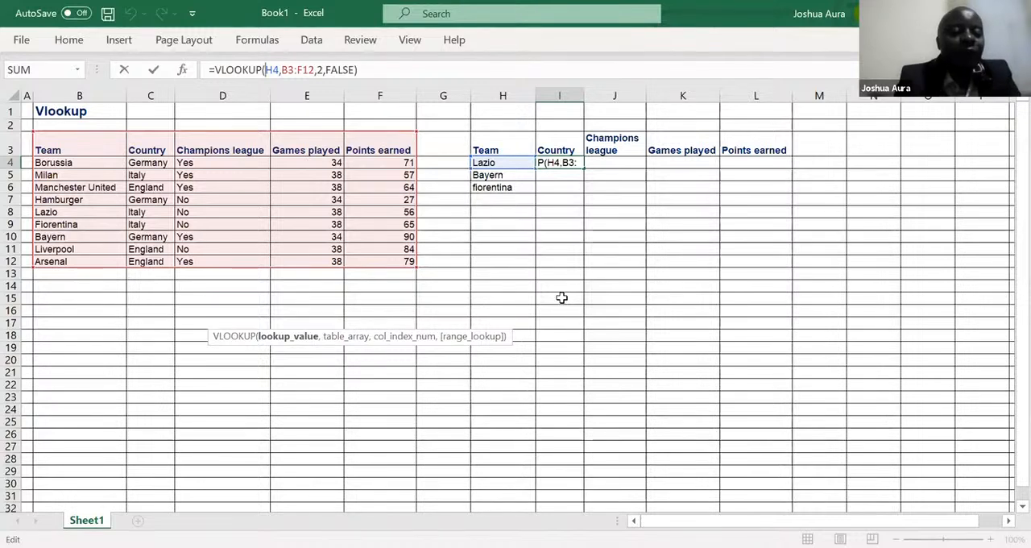
type("$")
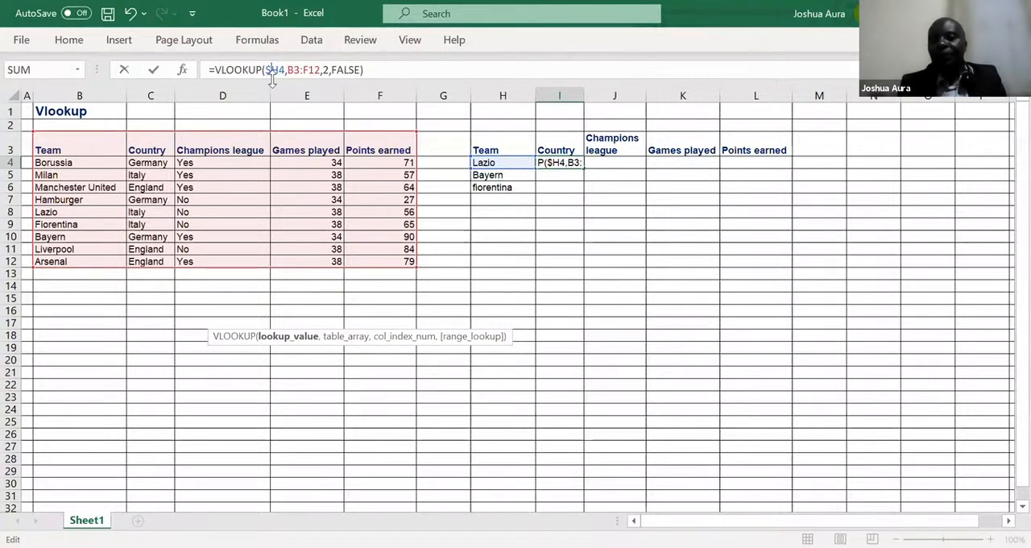
Step: Make the table array in the I4 formula absolute as $B$3:$F$12
left_click(320, 70)
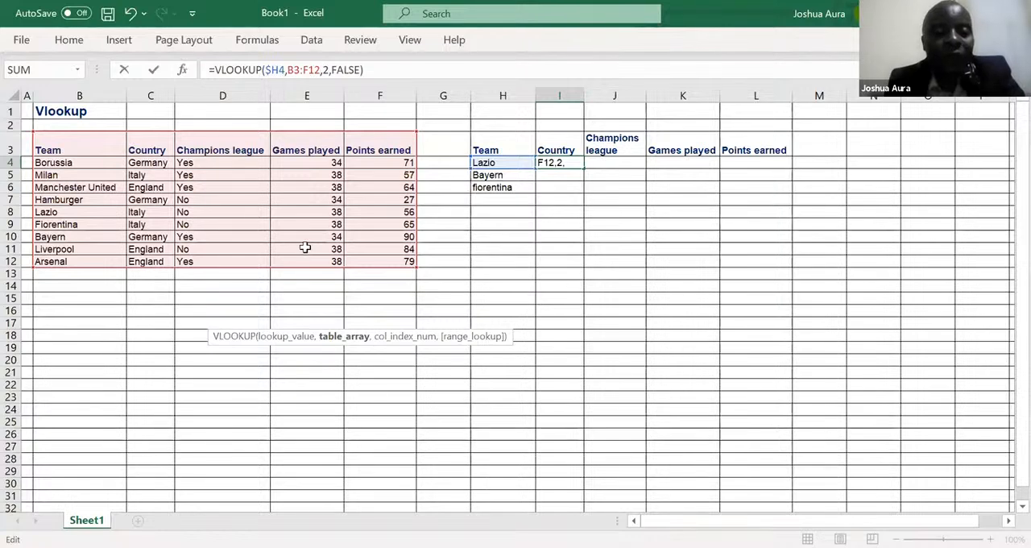
key("F4")
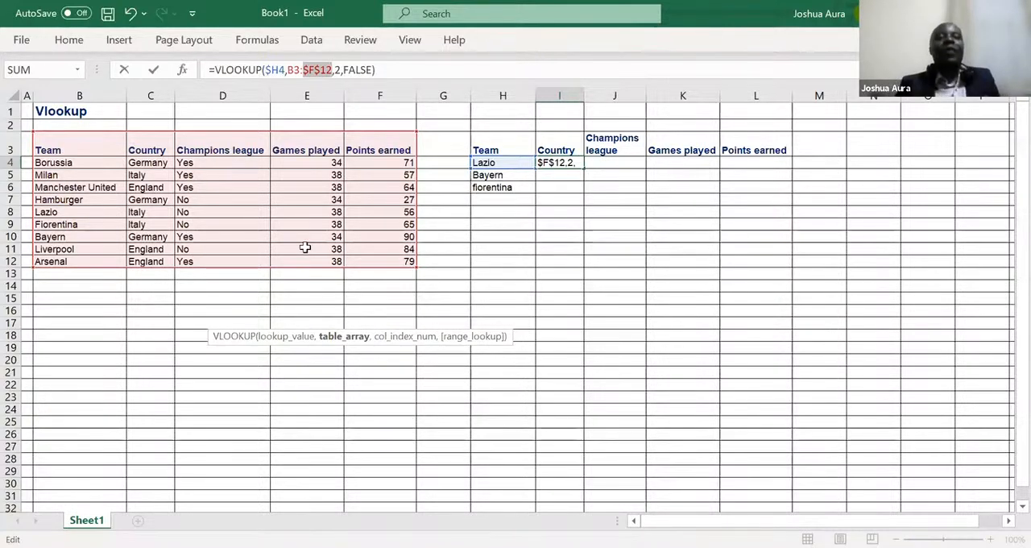
left_click(302, 70)
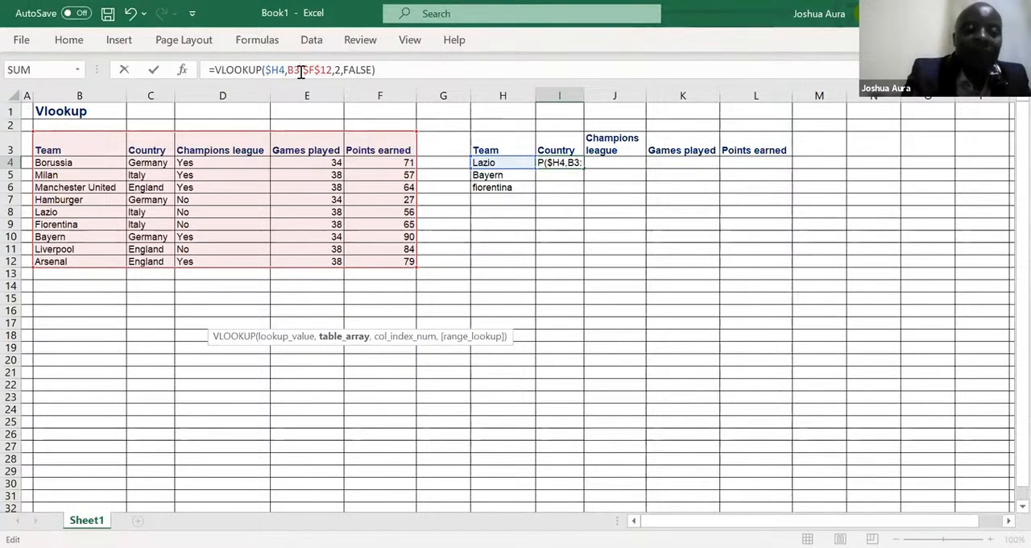
key("F4")
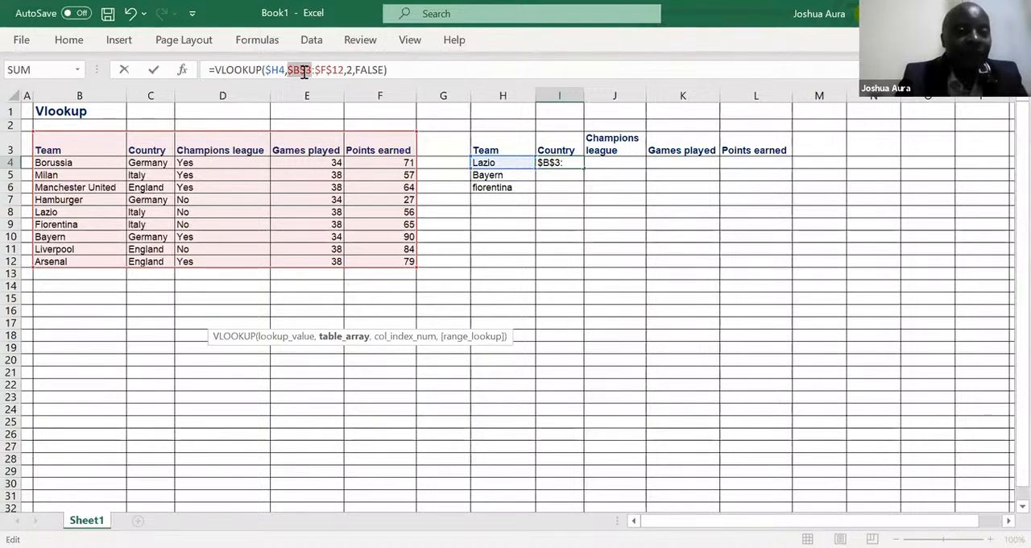
left_click(420, 72)
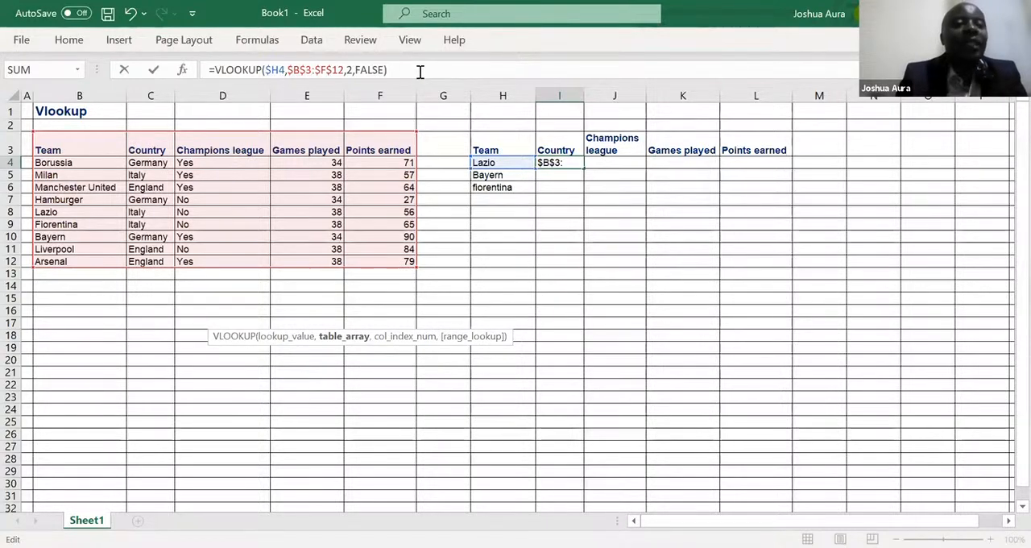
key("Return")
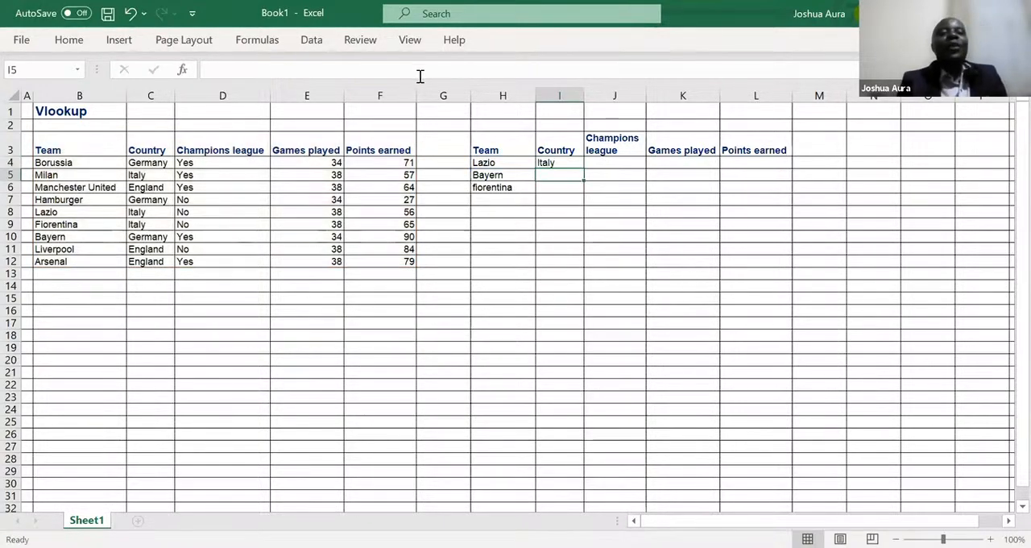
Step: Fill the I4 formula across through L4, and set the column index in the Champions league cell J4 to 3
left_click(563, 162)
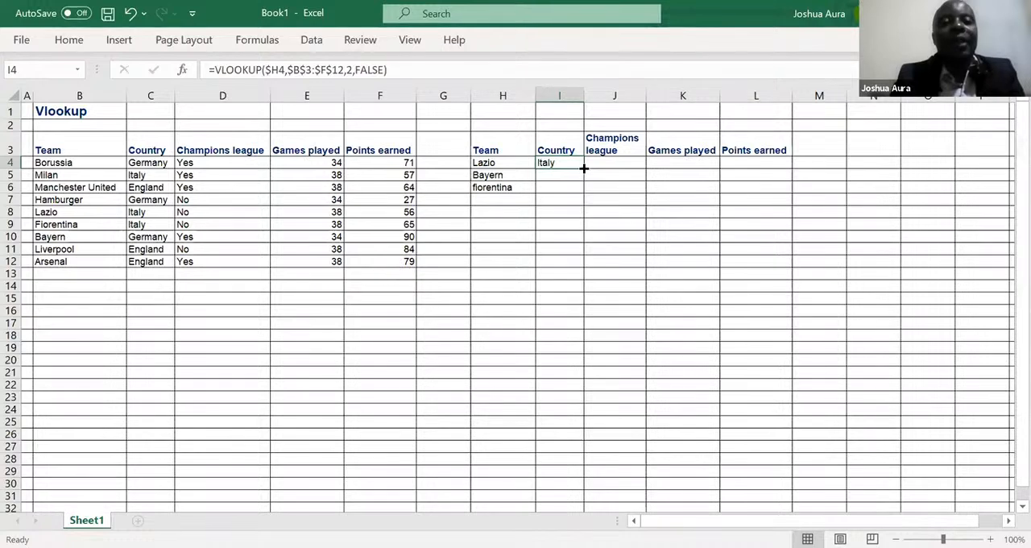
left_click_drag(584, 168, 771, 175)
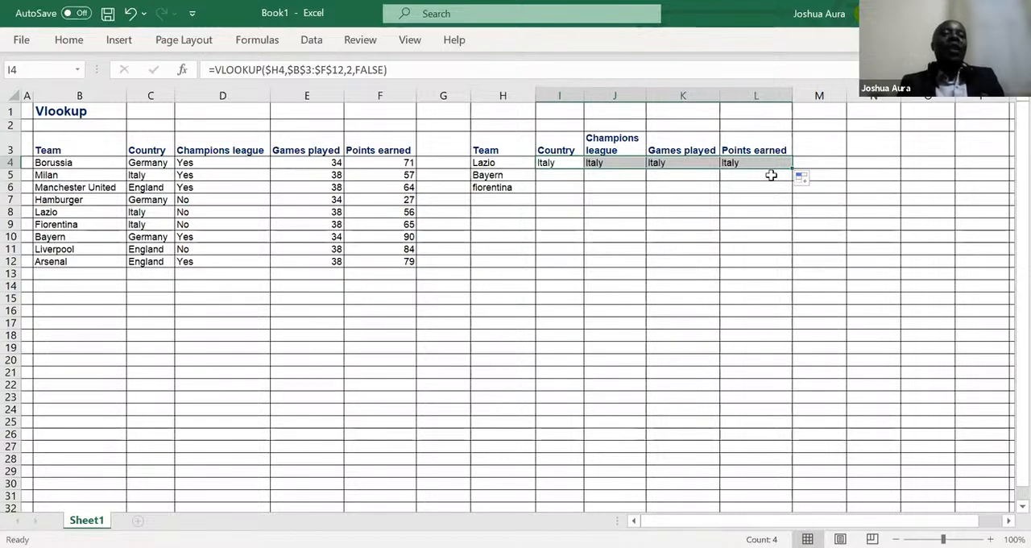
left_click(617, 163)
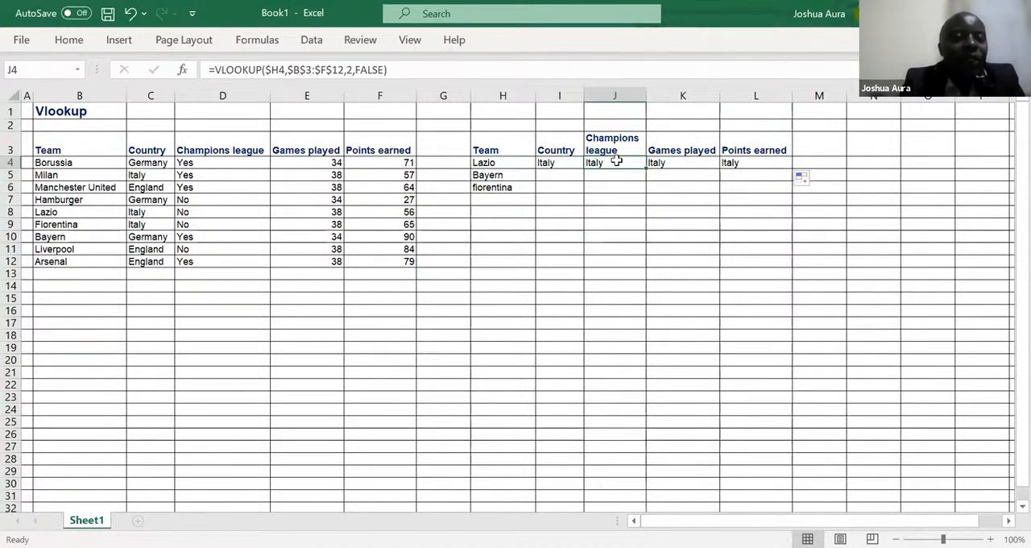
left_click(352, 70)
key("BackSpace")
type("3")
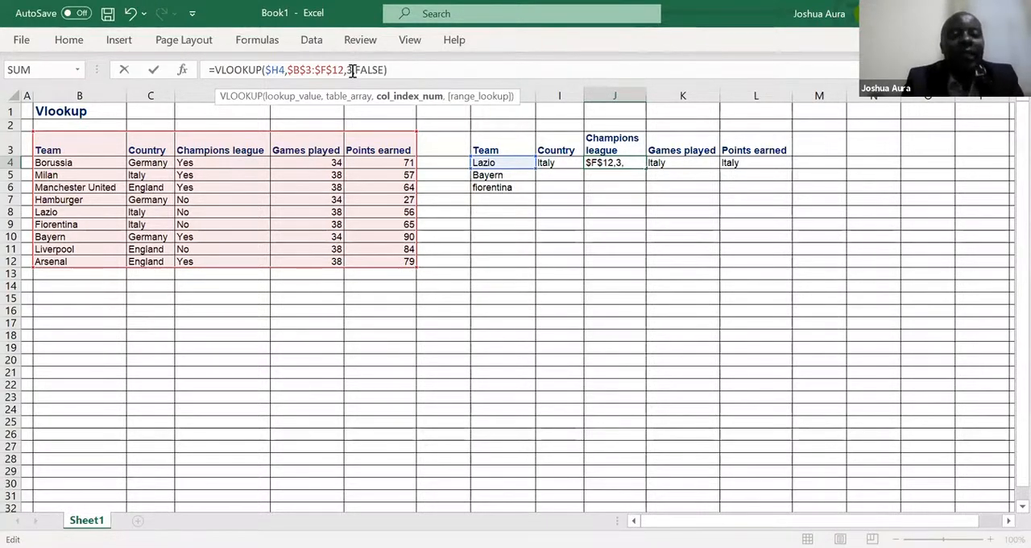
key("Return")
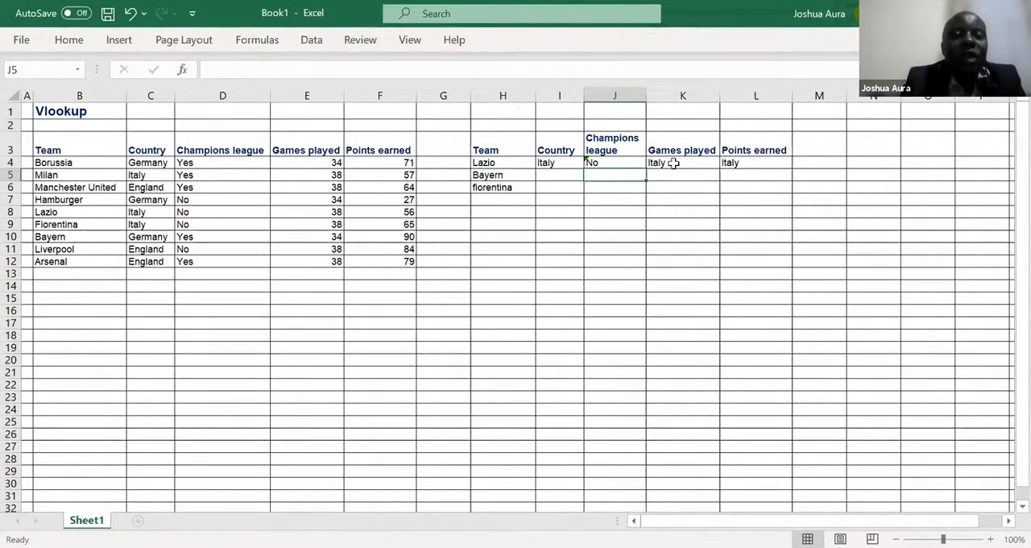
Step: Set the VLOOKUP column index in the Games played cell K4 to 4
left_click(674, 163)
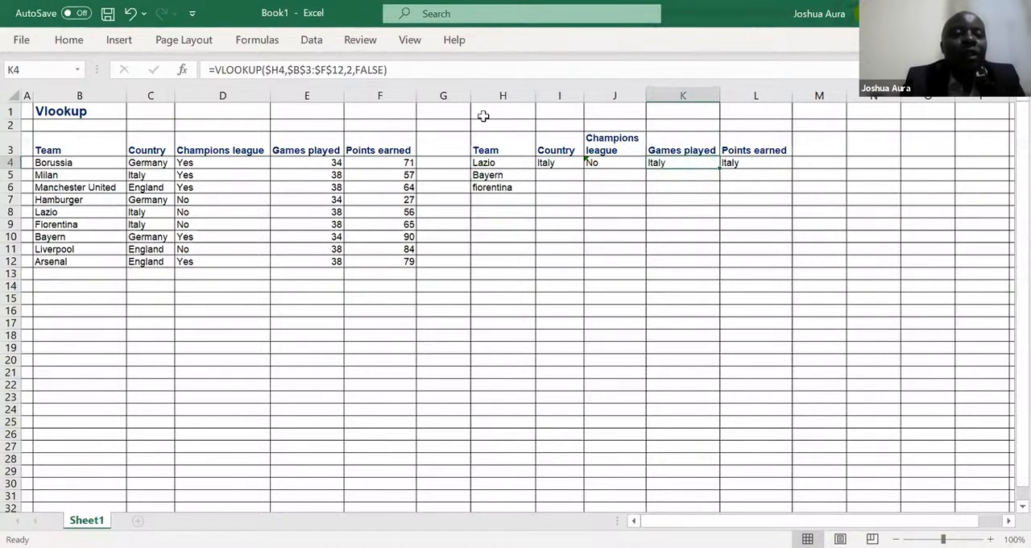
left_click(354, 71)
key("BackSpace")
type("4")
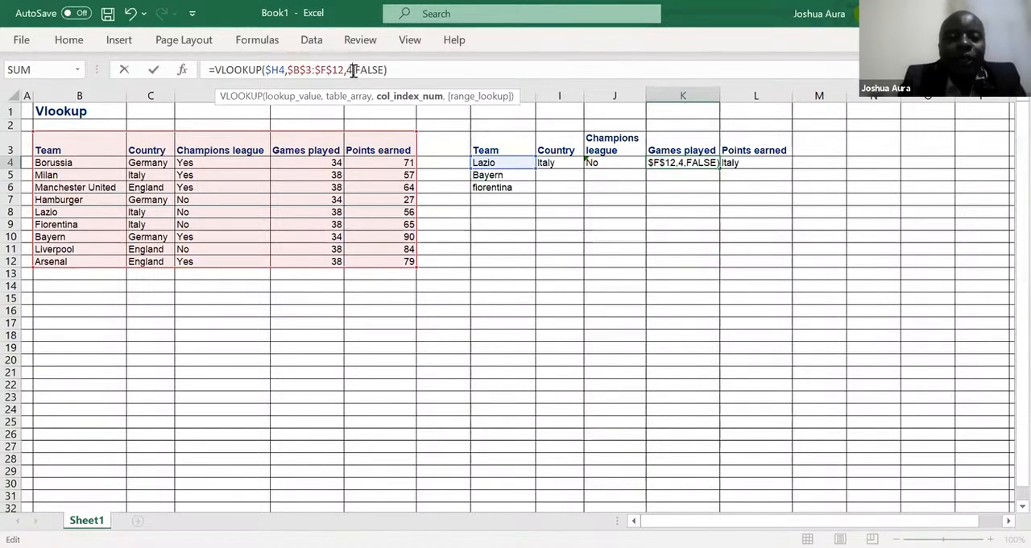
key("Return")
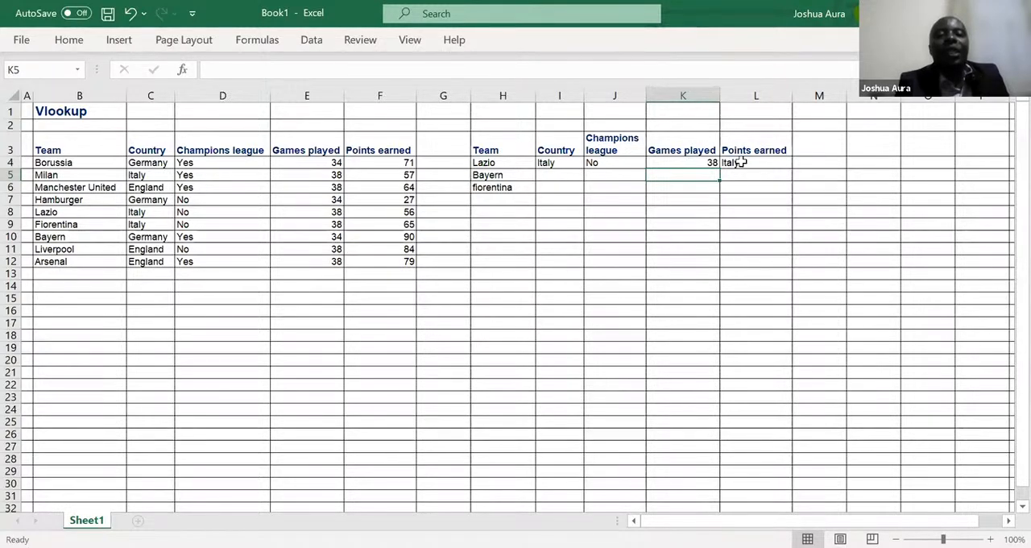
Step: Set the VLOOKUP column index in the Points earned cell L4 to 5
left_click(739, 163)
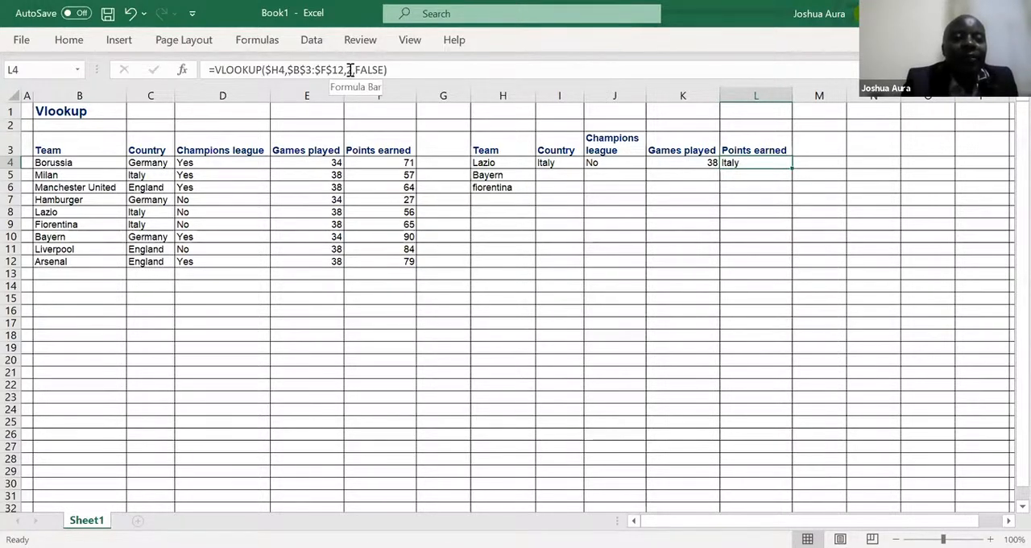
left_click(351, 71)
type("2")
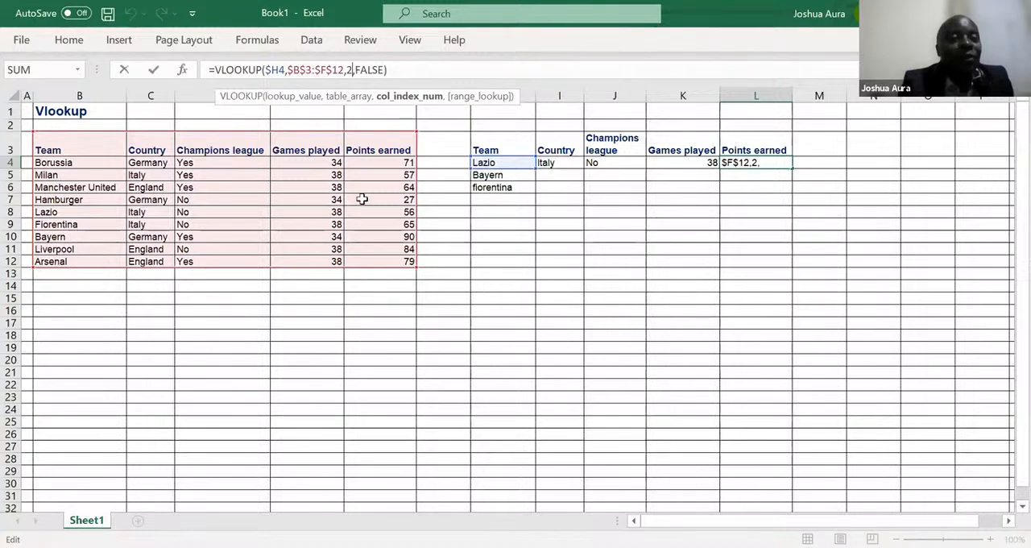
key("BackSpace")
type("5")
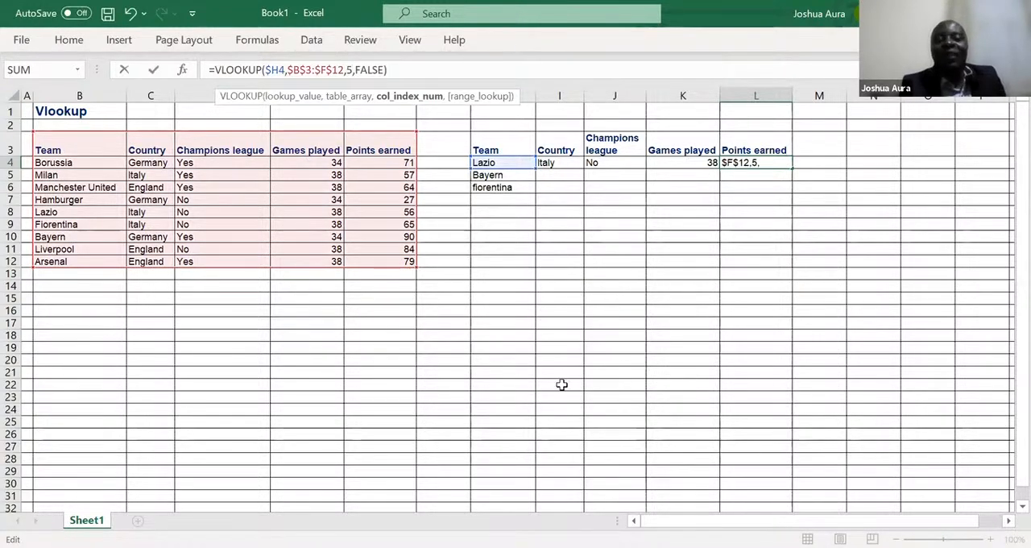
key("Return")
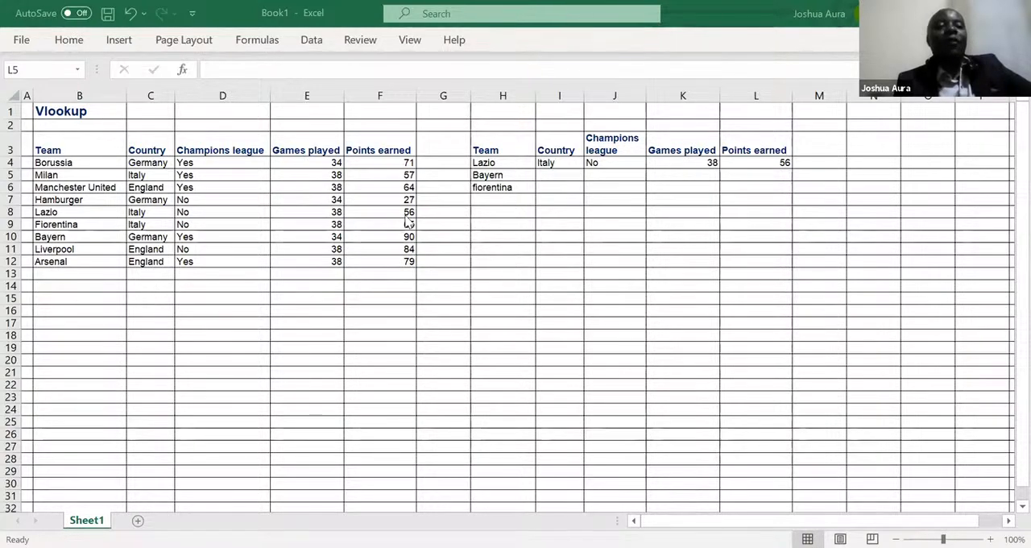
Step: Fill the lookup formulas in I4:L4 down through row 7
left_click(550, 163)
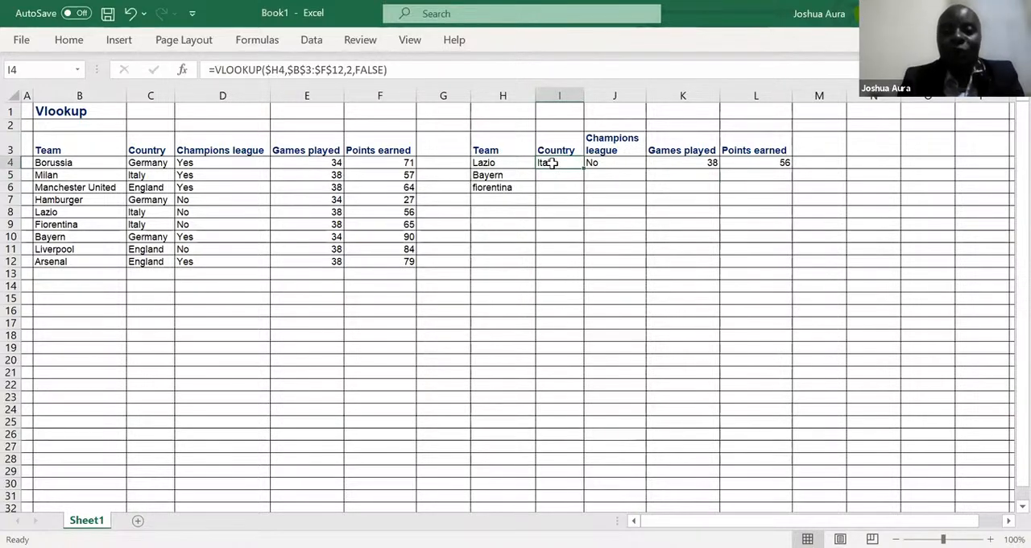
left_click_drag(553, 162, 754, 167)
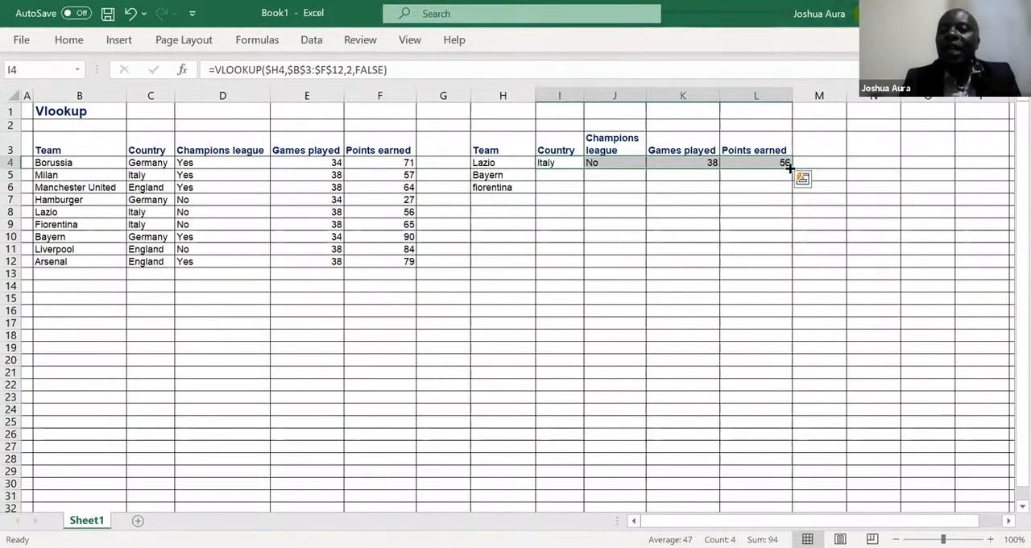
left_click_drag(789, 167, 789, 209)
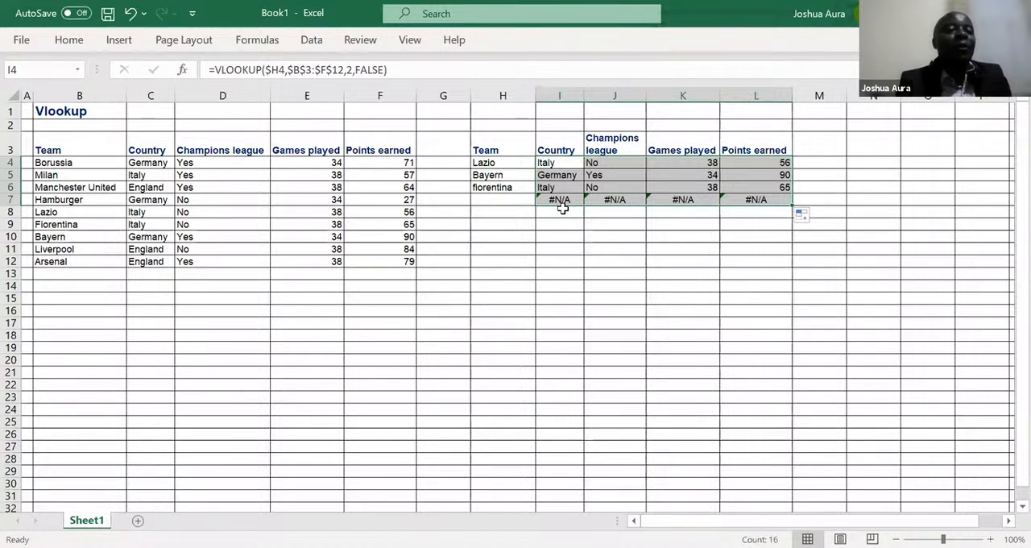
Step: Enter arsenal as the team in cell H7 of the lookup table
left_click(496, 199)
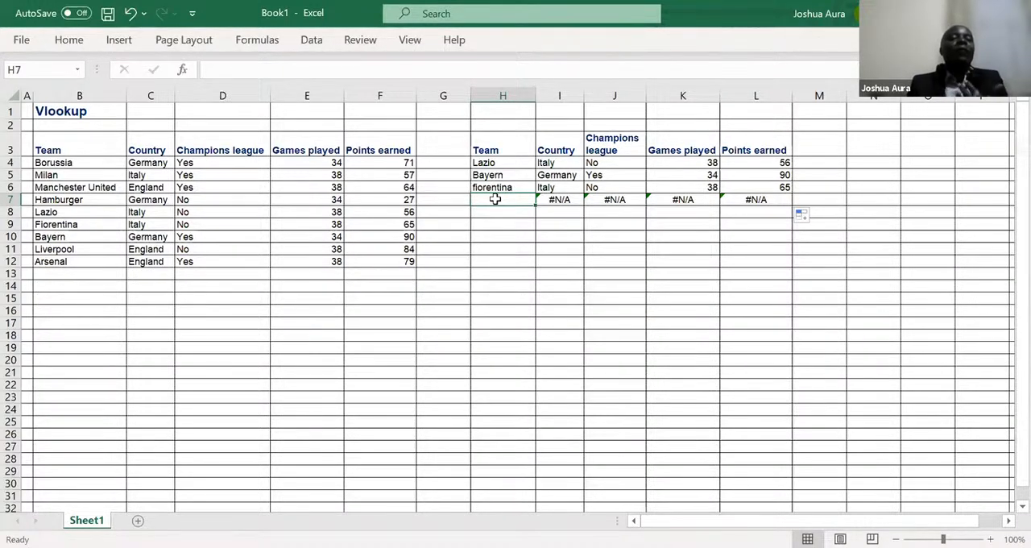
type("arsenal")
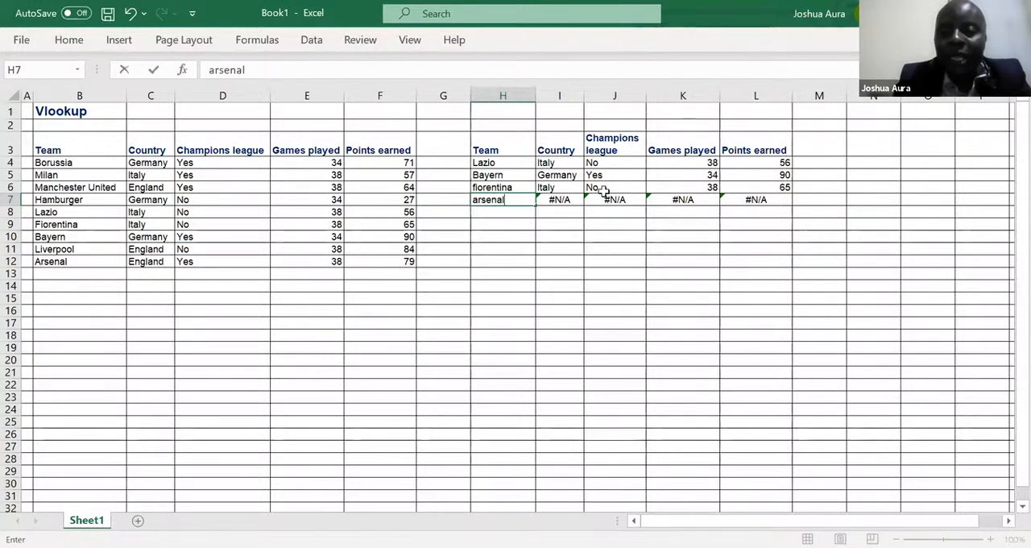
key("Return")
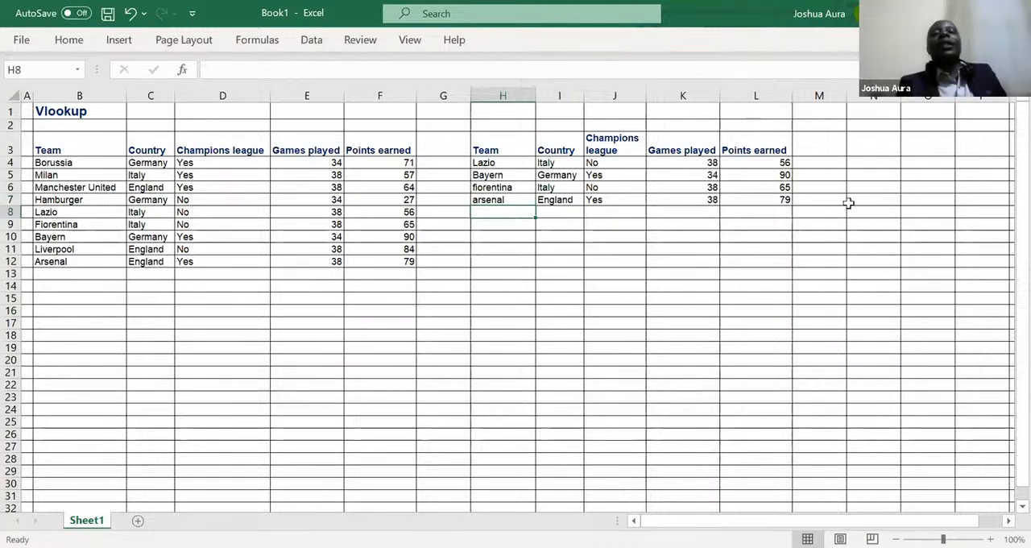
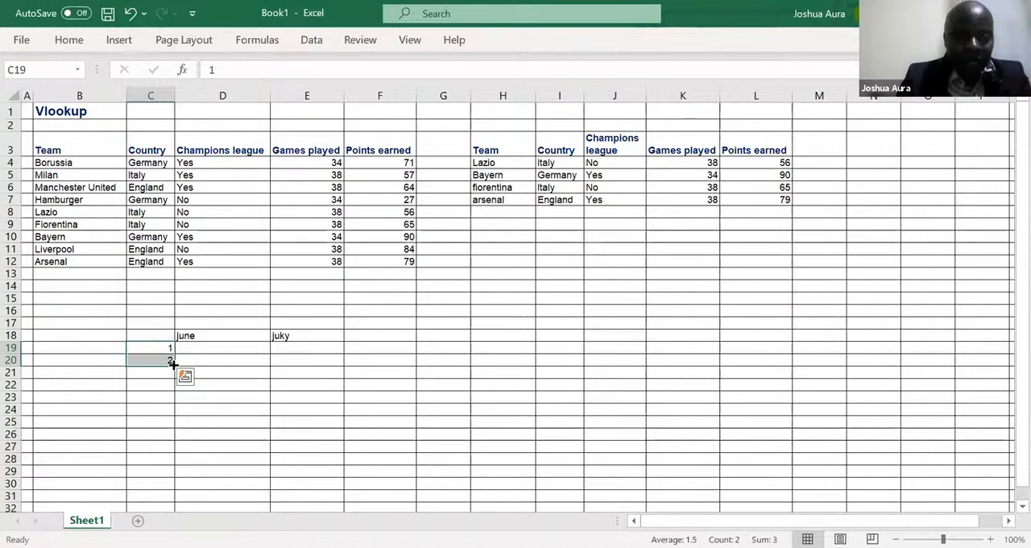
Step: Extend the number series from C19:C20 down to C26 and enter 10, 12, 18 and 19 under june in D19:D22
left_click_drag(174, 364, 176, 435)
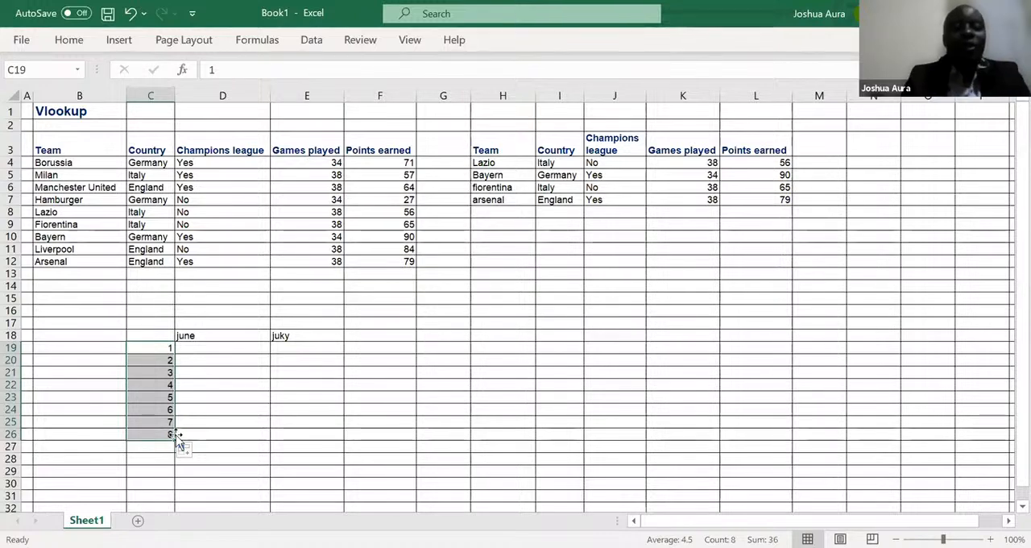
left_click(203, 348)
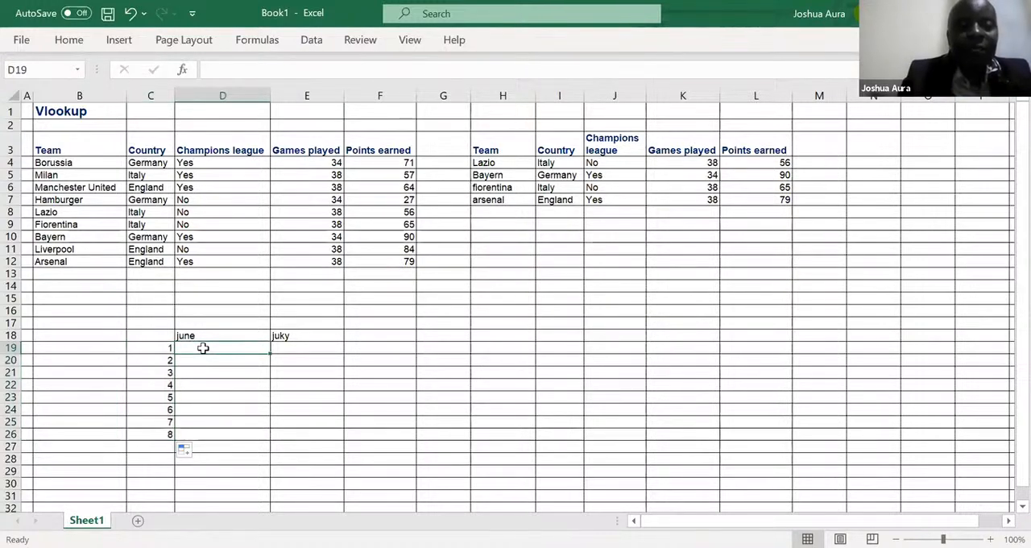
type("10")
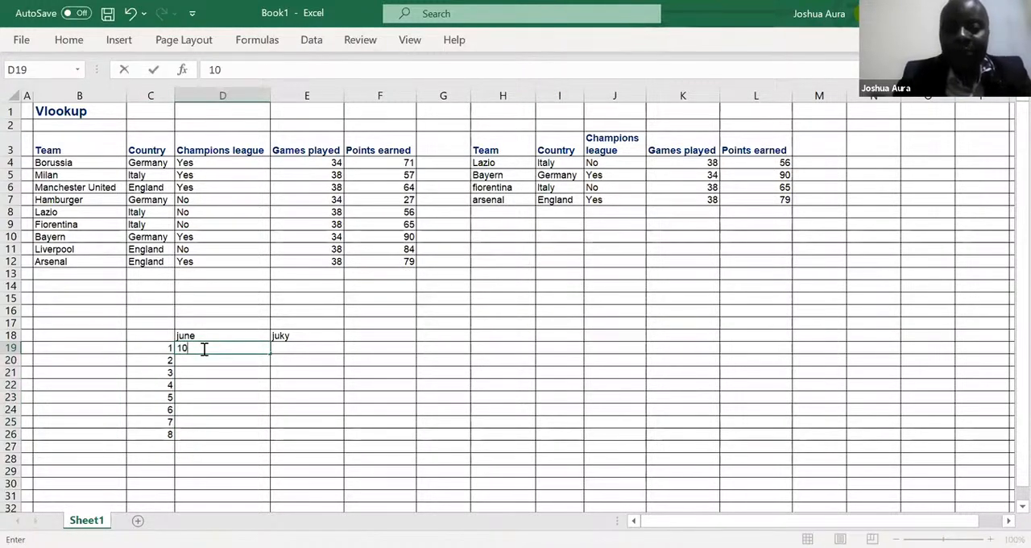
key("Return")
type("12")
key("Return")
type("18")
key("Return")
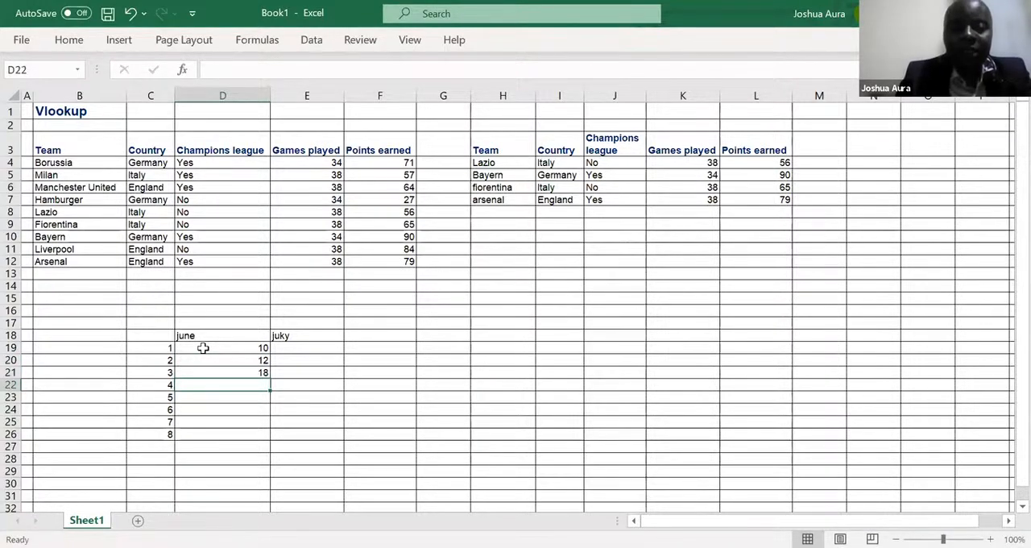
type("18")
key("BackSpace")
type("9")
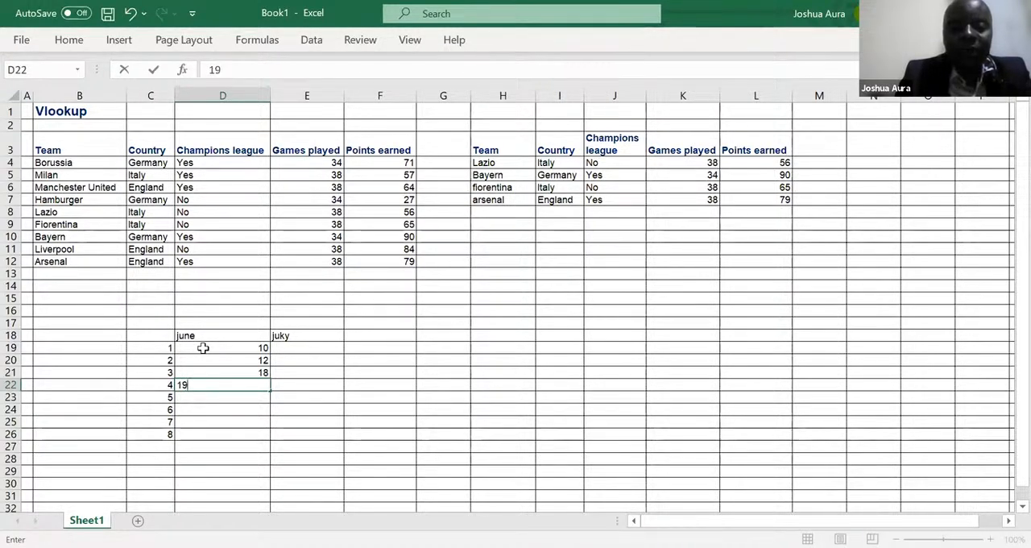
Step: Clear the surplus series numbers 5 to 8 from column C, selecting C23:C27
left_click(155, 399)
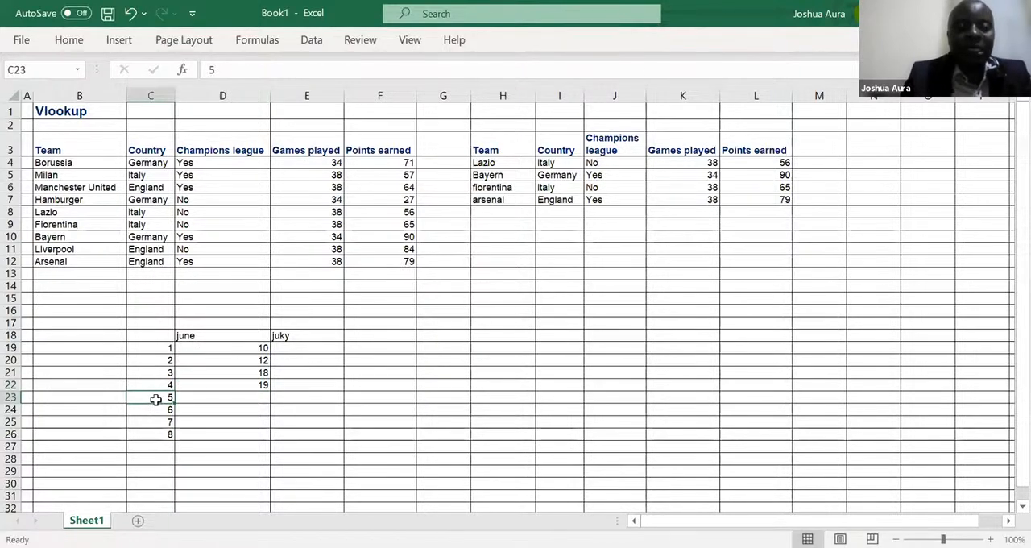
left_click_drag(155, 399, 167, 442)
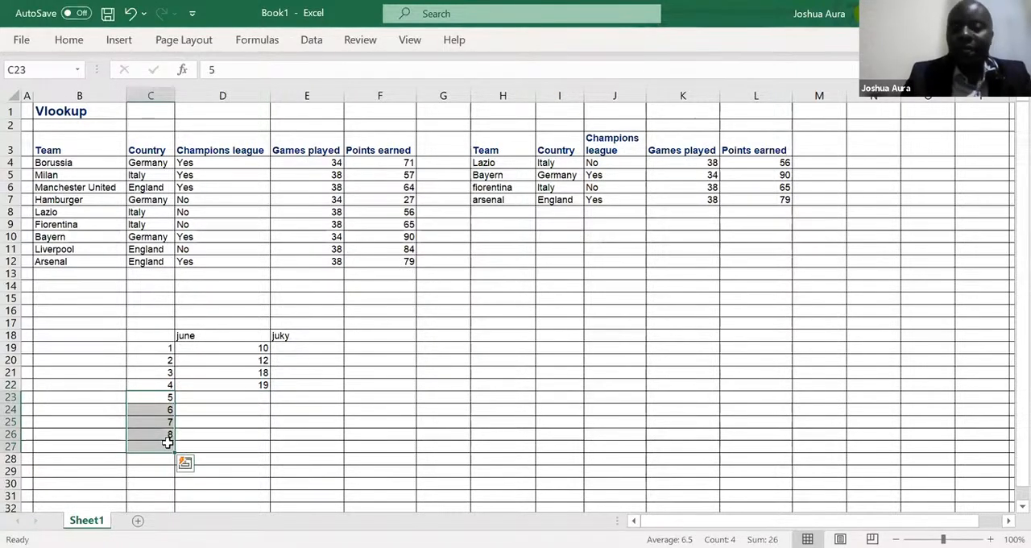
key("Delete")
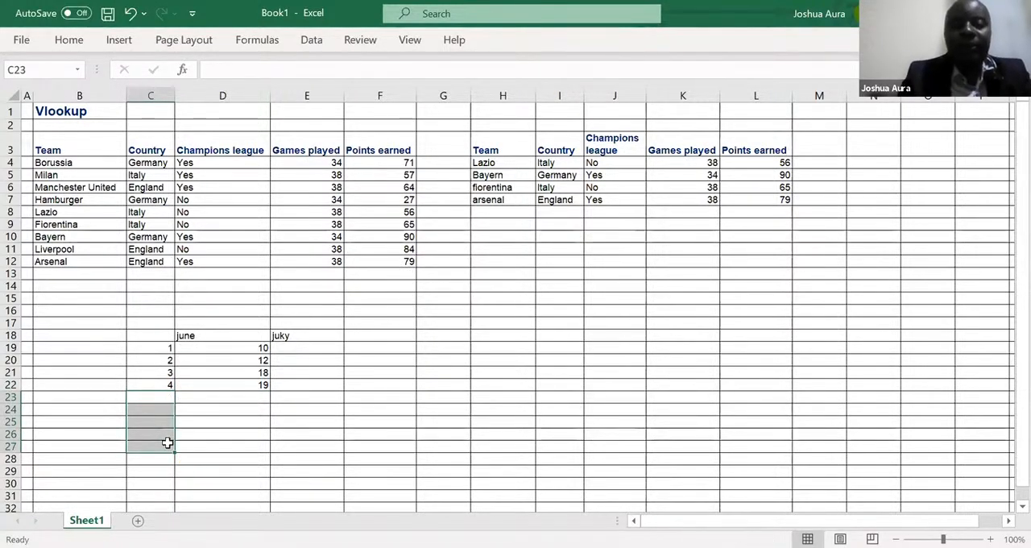
Step: Enter 20, 25, 45 and 56 under juky in E19:E22
left_click(310, 348)
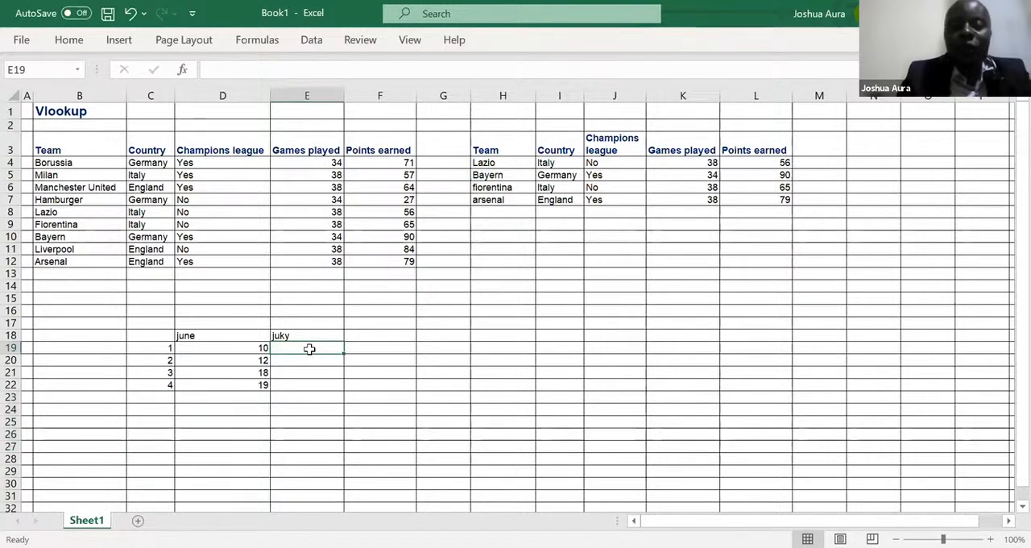
type("20")
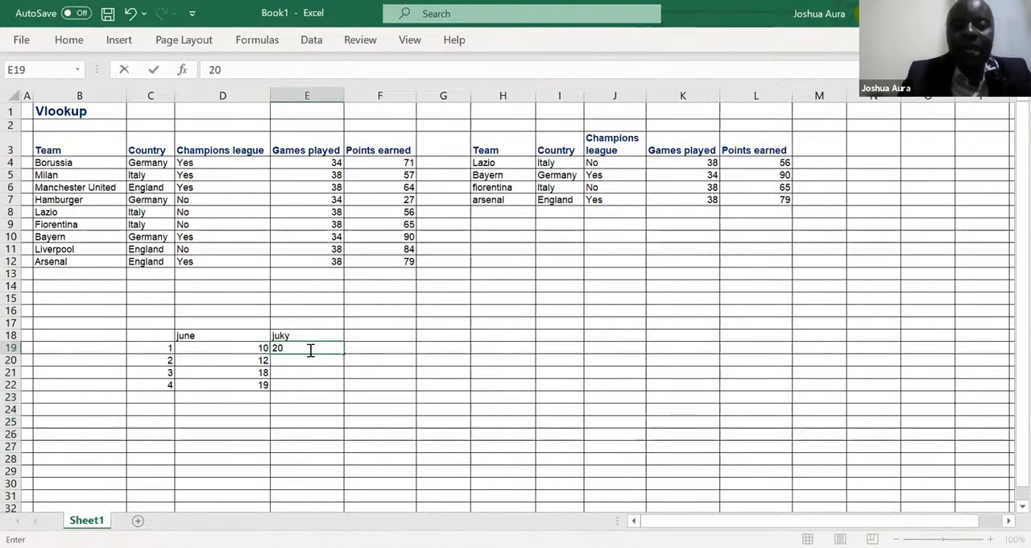
key("Return")
type("2")
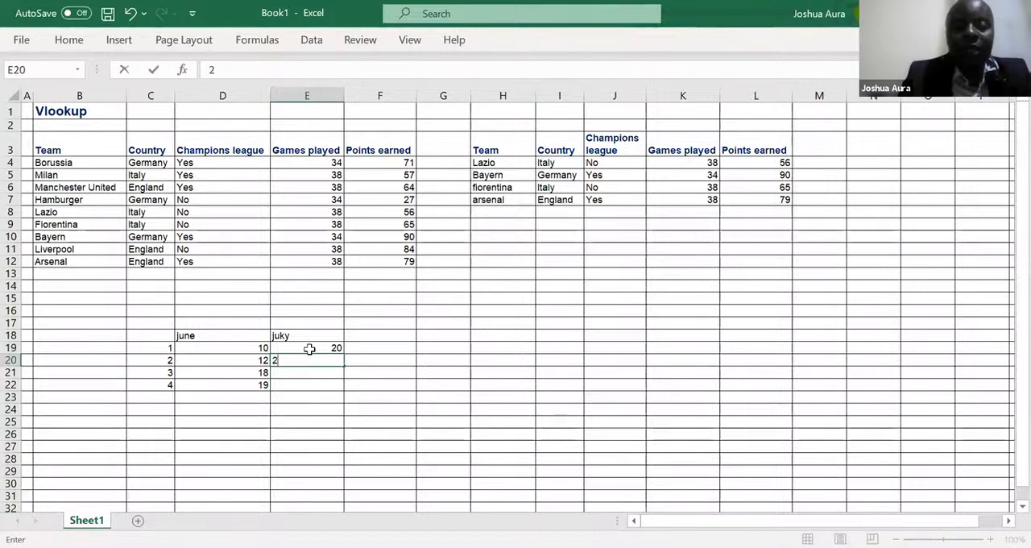
type("5")
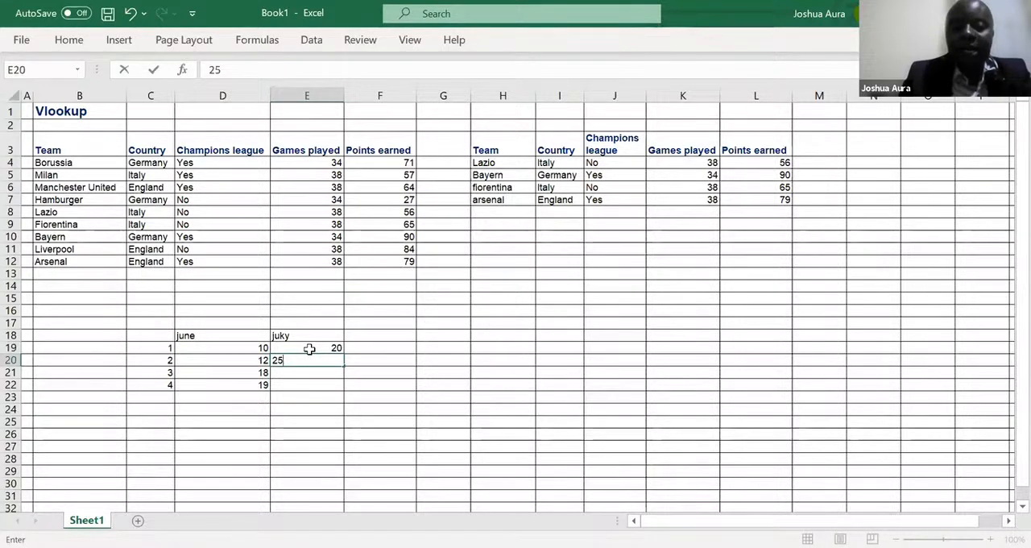
key("Return")
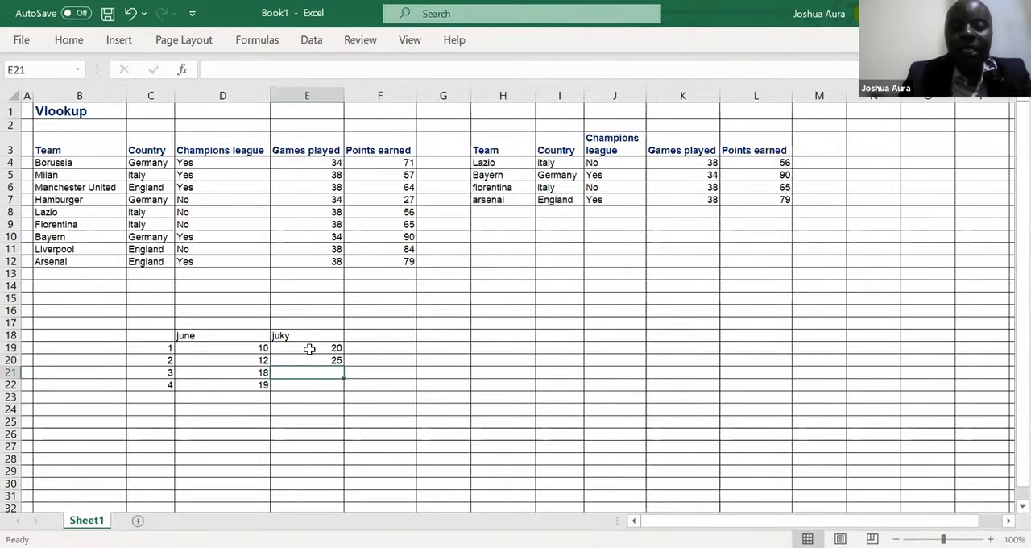
type("45")
key("Return")
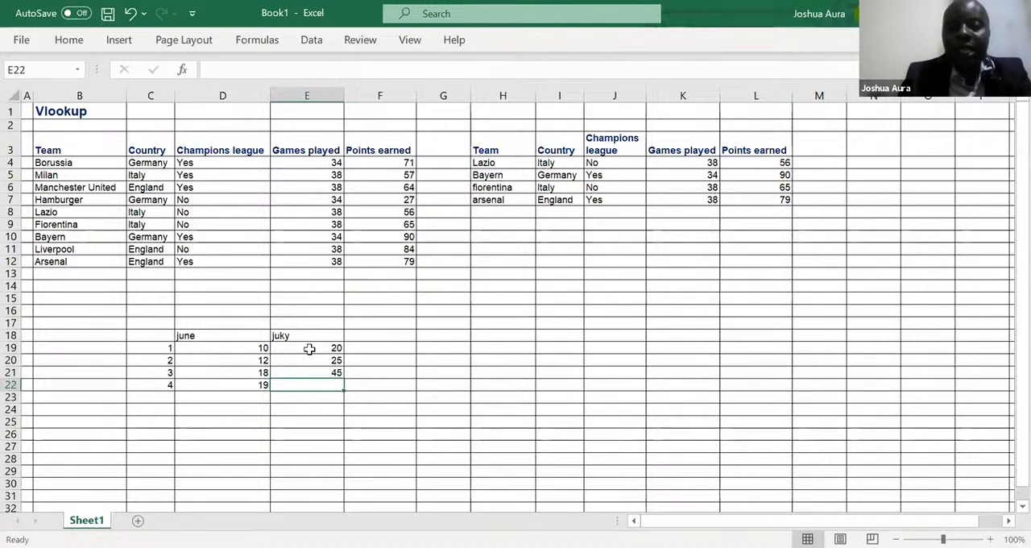
type("56")
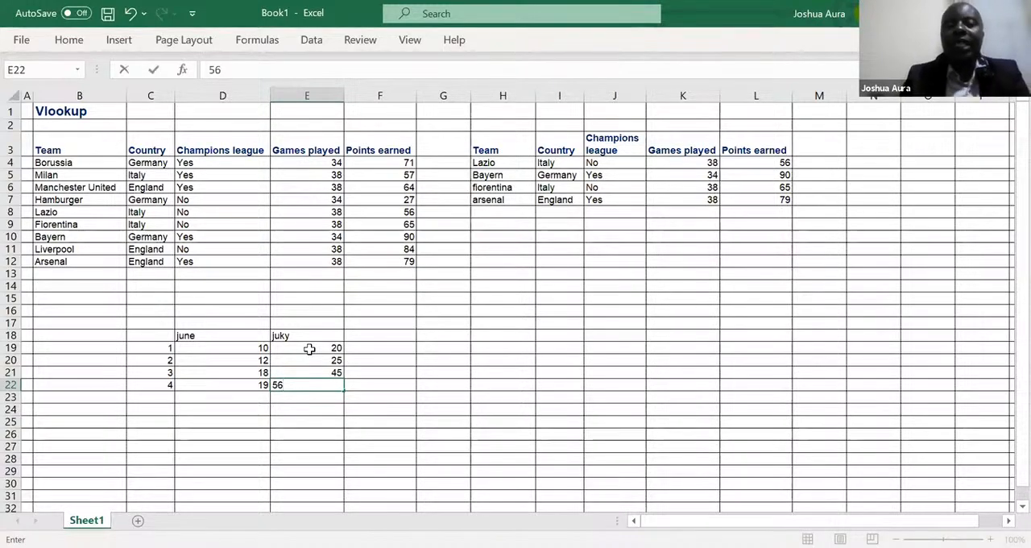
key("Return")
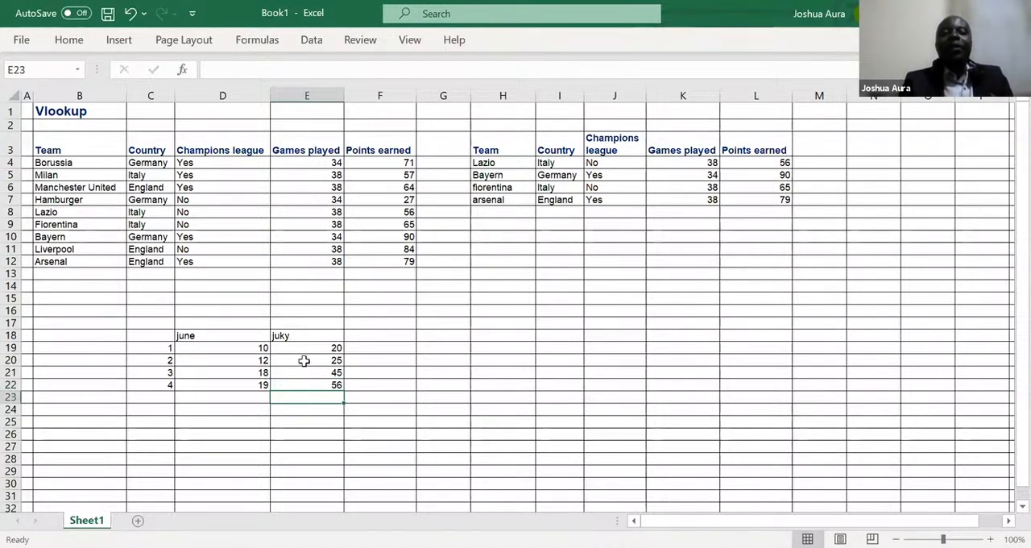
left_click(255, 394)
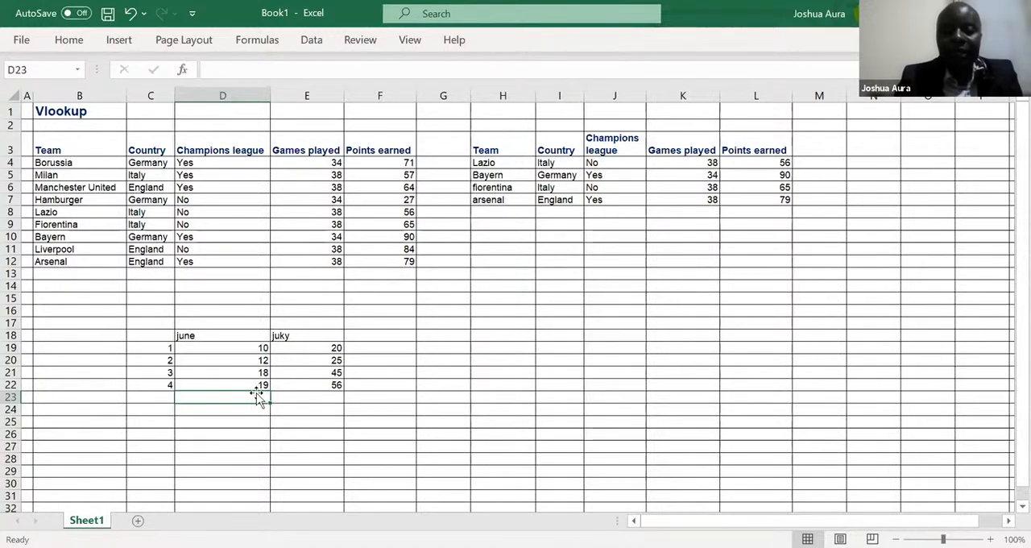
key("alt+equal")
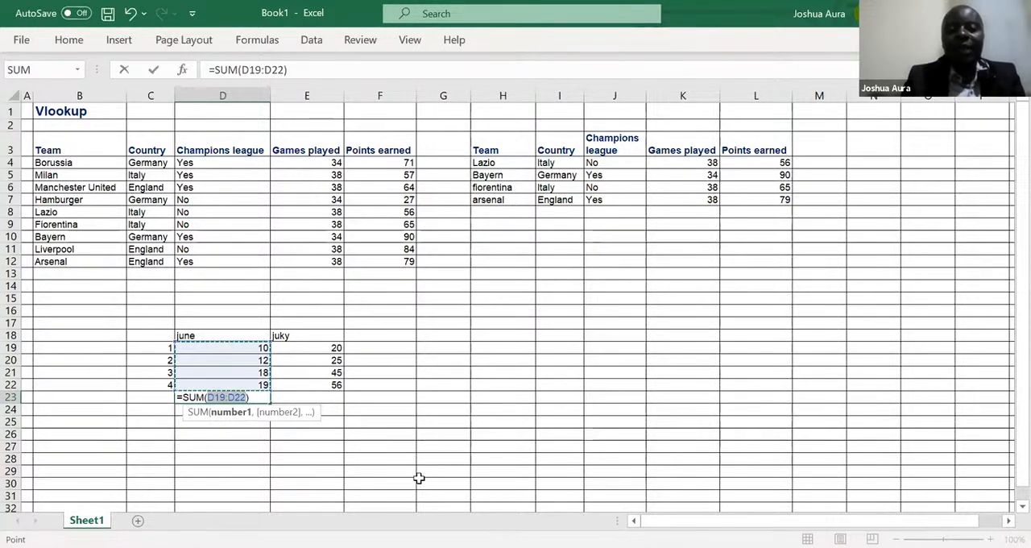
key("alt+Tab")
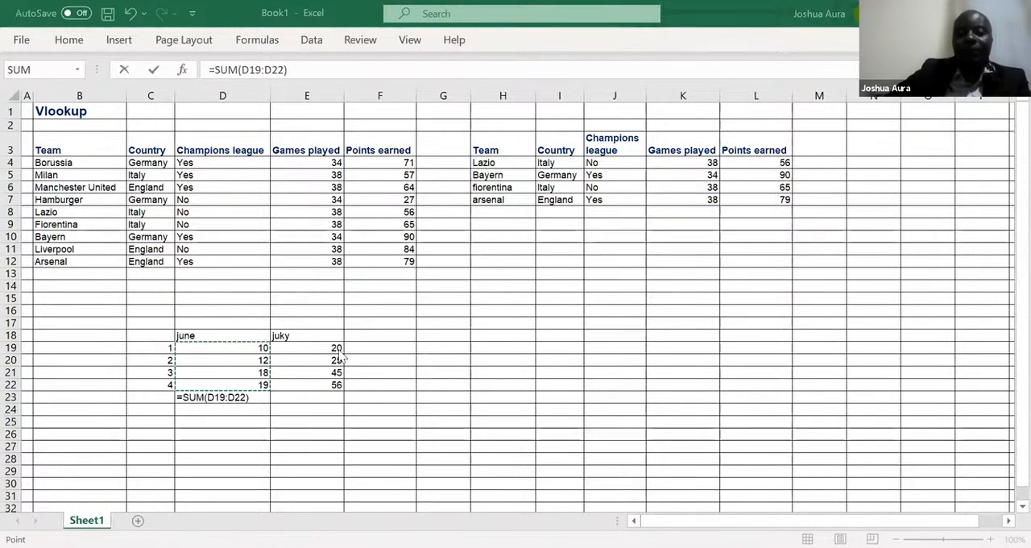
left_click(266, 400)
key("BackSpace")
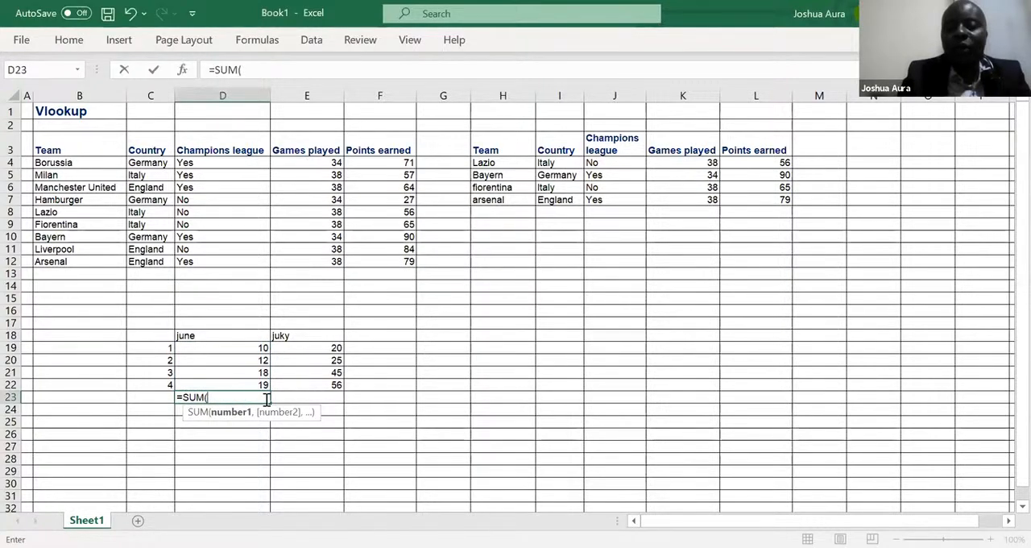
key("Escape")
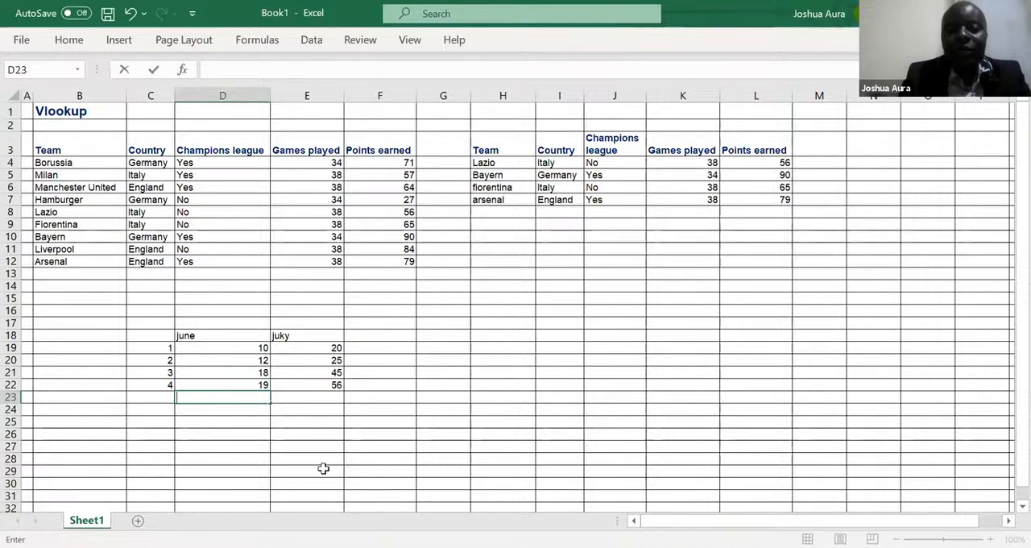
key("alt+Tab")
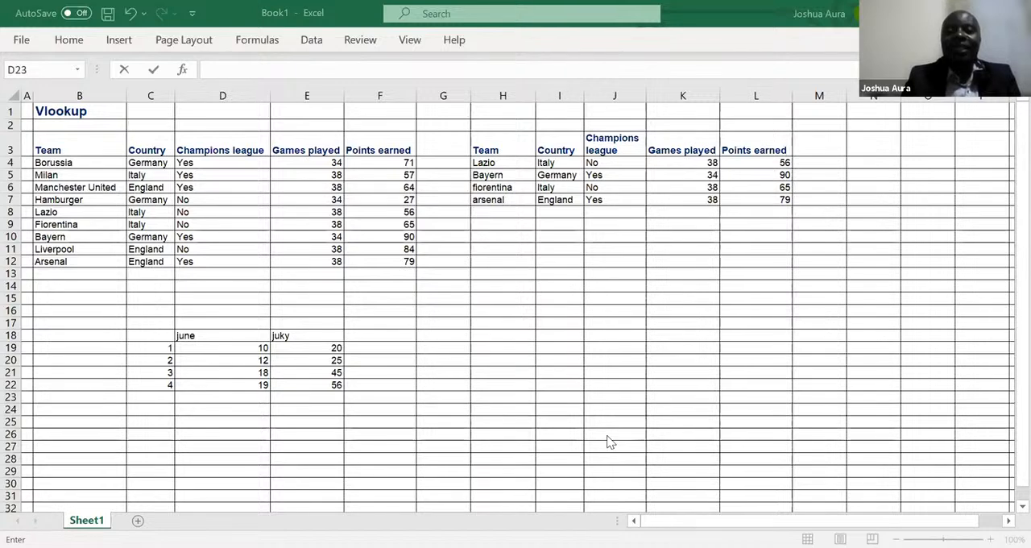
left_click(740, 416)
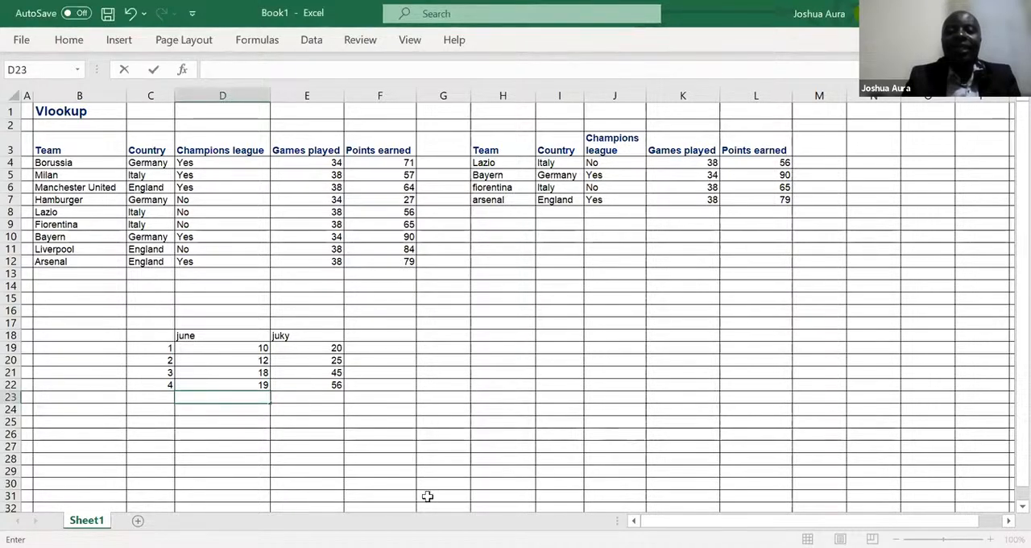
left_click(251, 400)
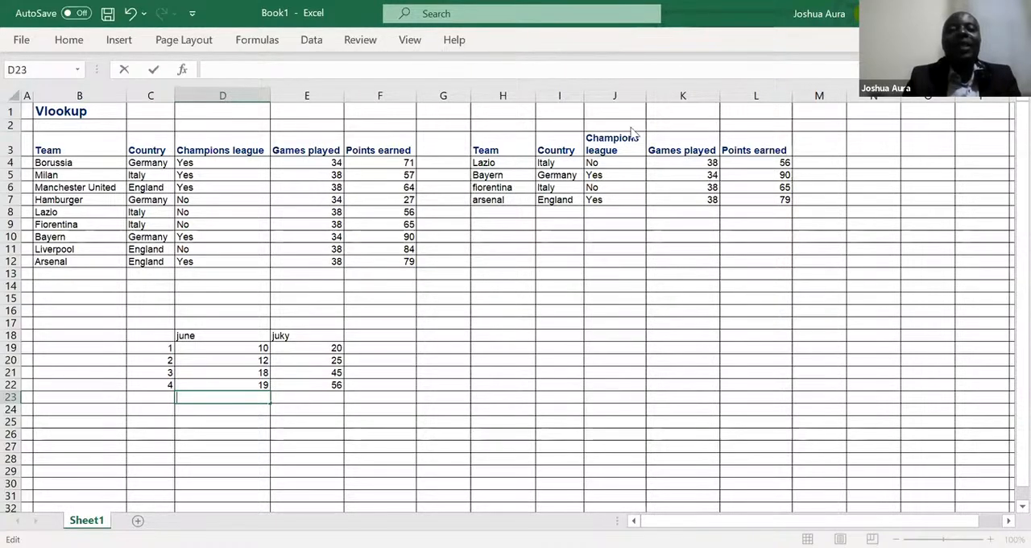
Step: Total the june values in D23 and the juky values in E23 with separate AutoSum formulas
left_click(211, 399)
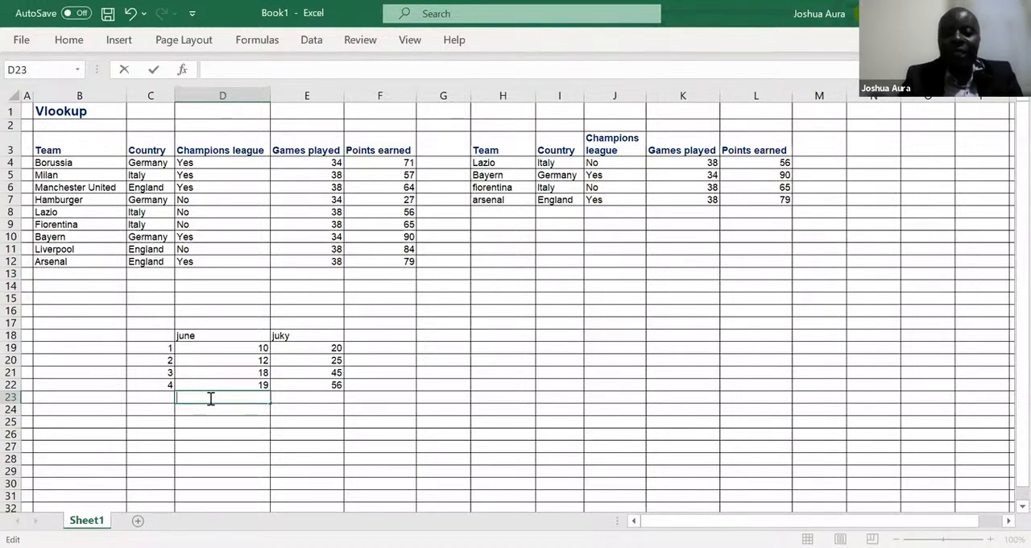
key("Escape")
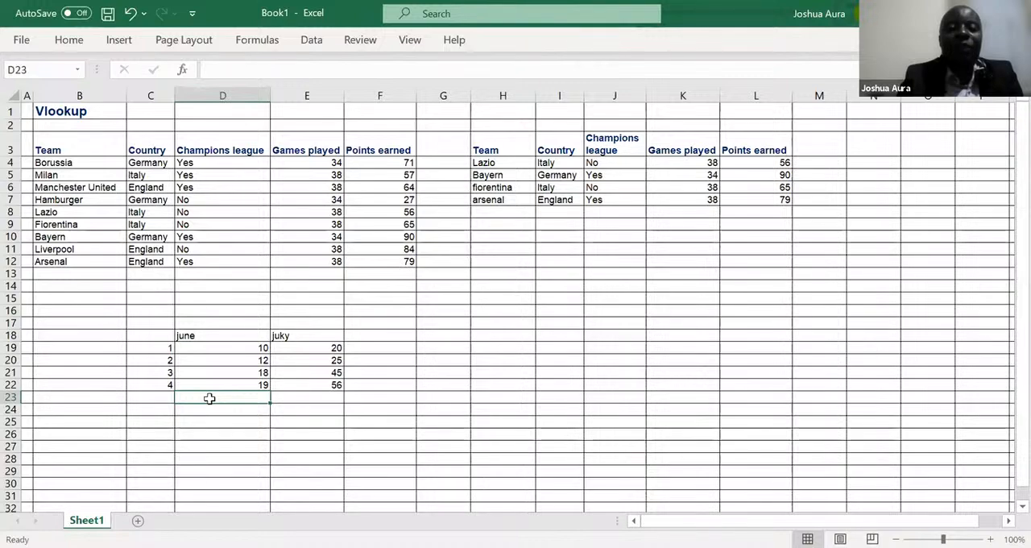
key("alt+equal")
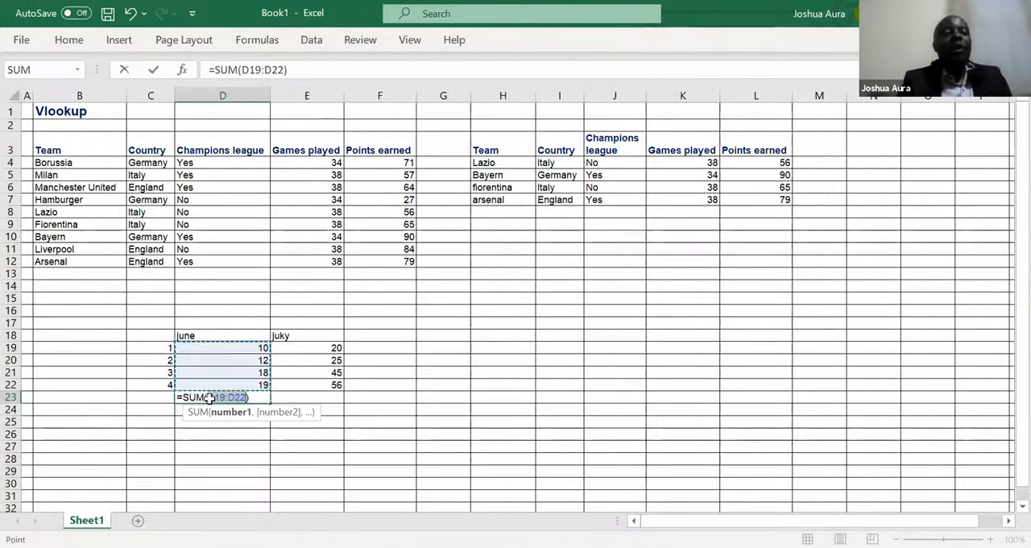
key("Return")
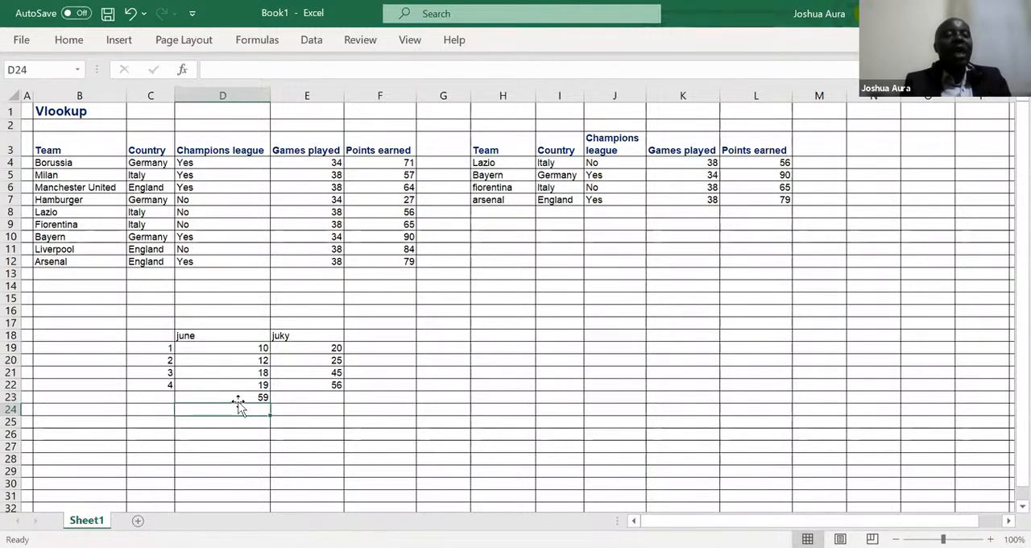
left_click(288, 410)
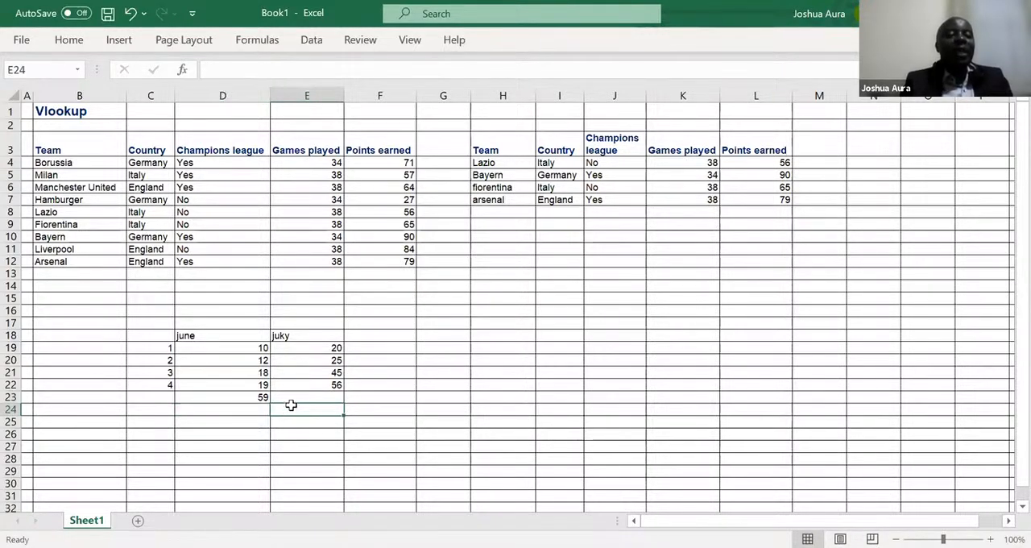
left_click(293, 396)
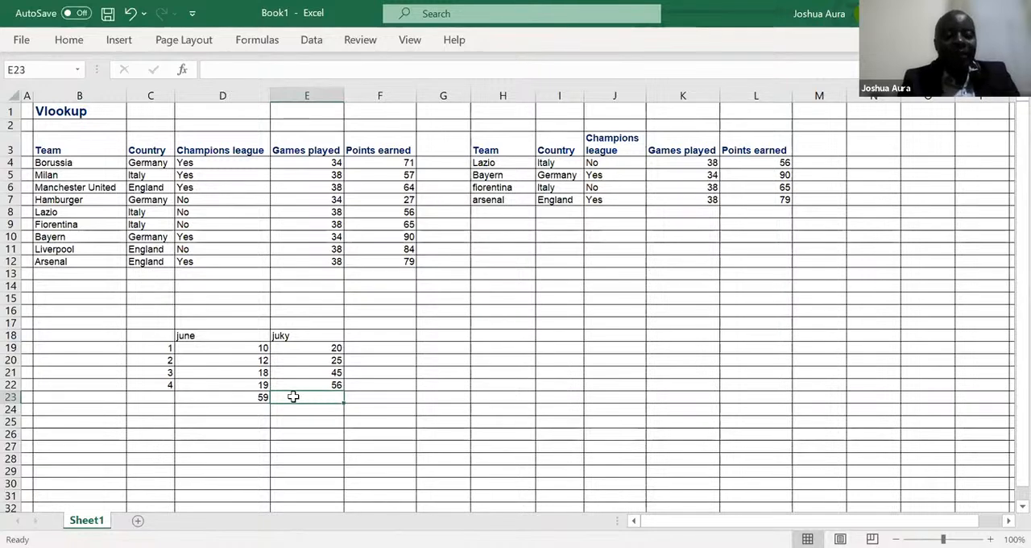
key("alt+equal")
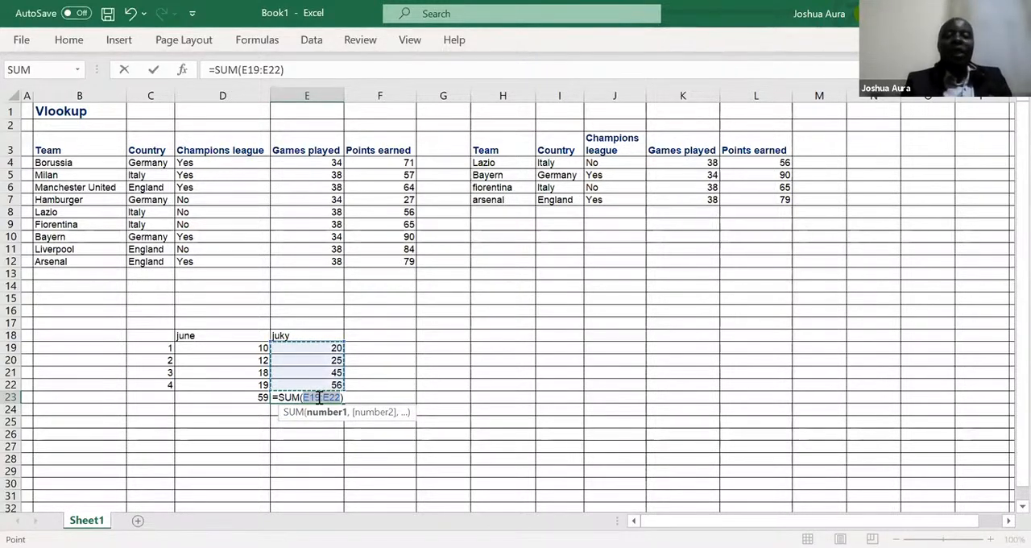
key("Return")
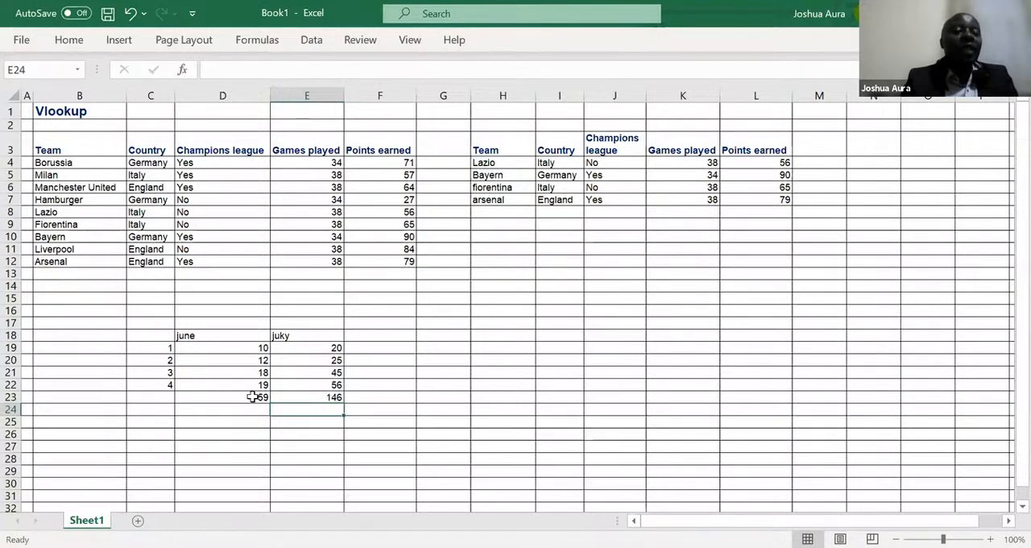
Step: Clear the two column totals in D23:E23
left_click(253, 396)
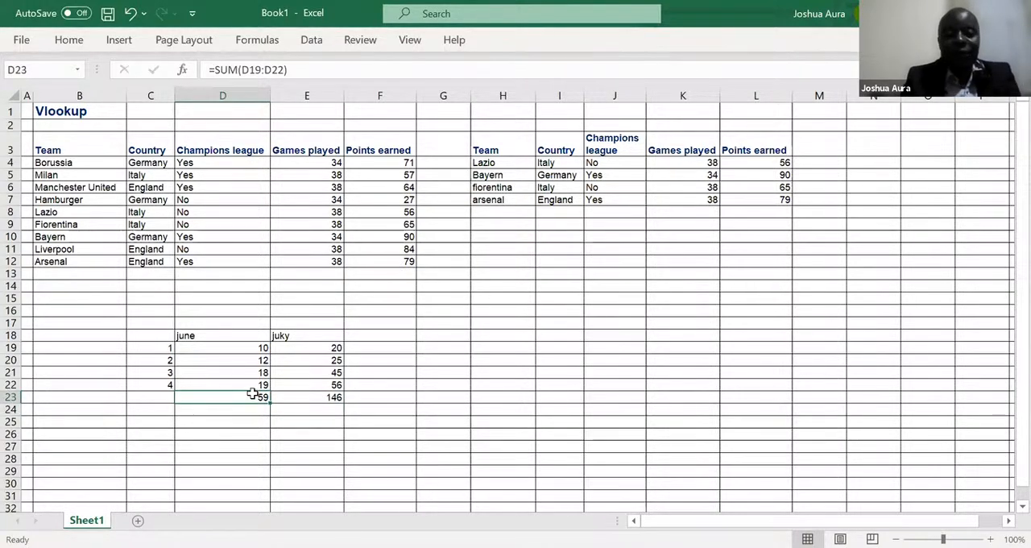
left_click_drag(253, 394, 297, 399)
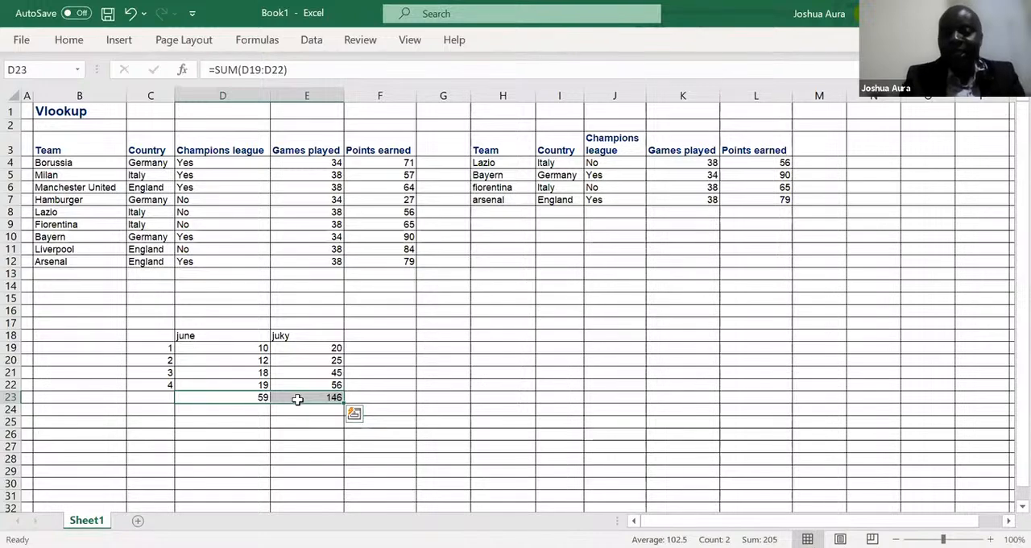
key("Delete")
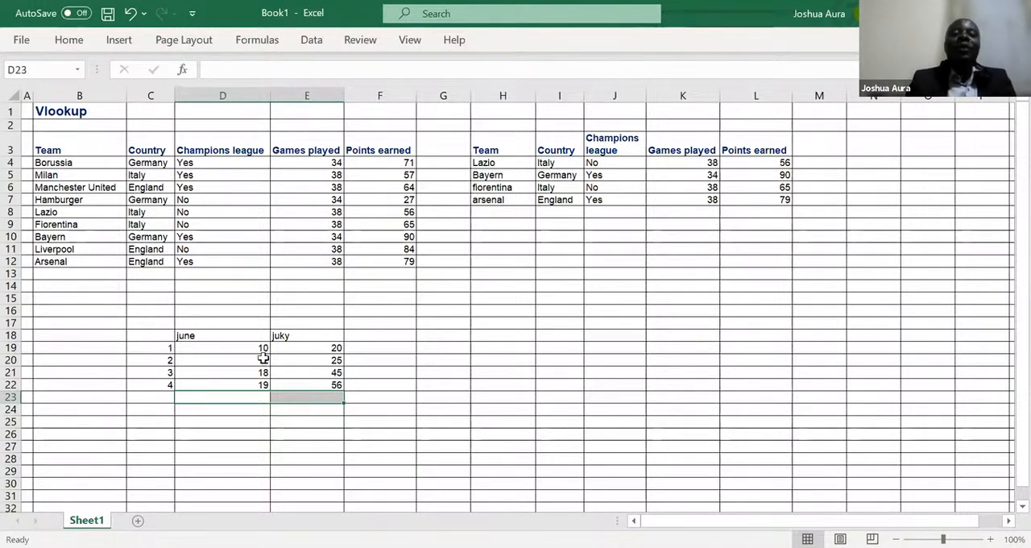
Step: Apply AutoSum to D19:F23 to total every row and column of the june and juky values at once
left_click(247, 346)
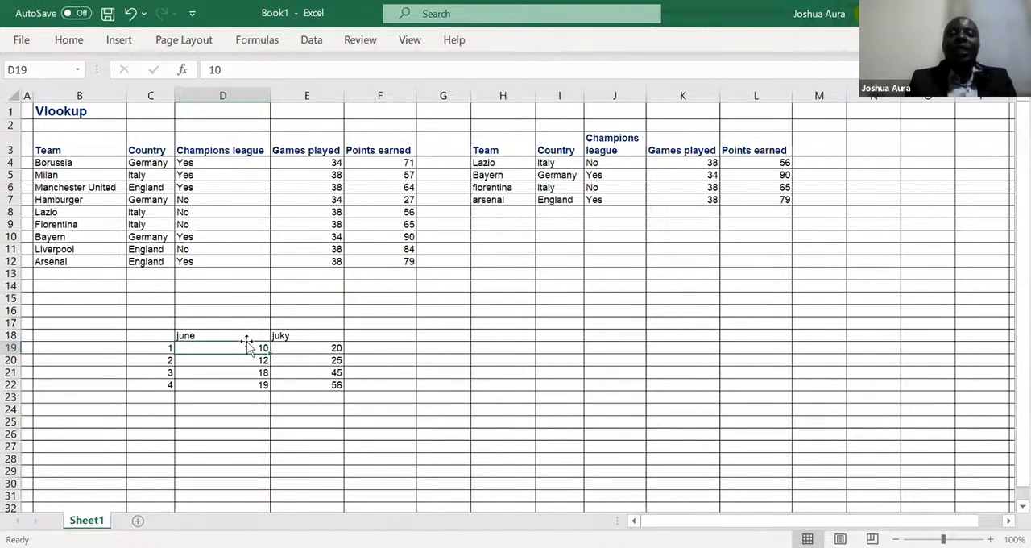
left_click_drag(242, 346, 302, 378)
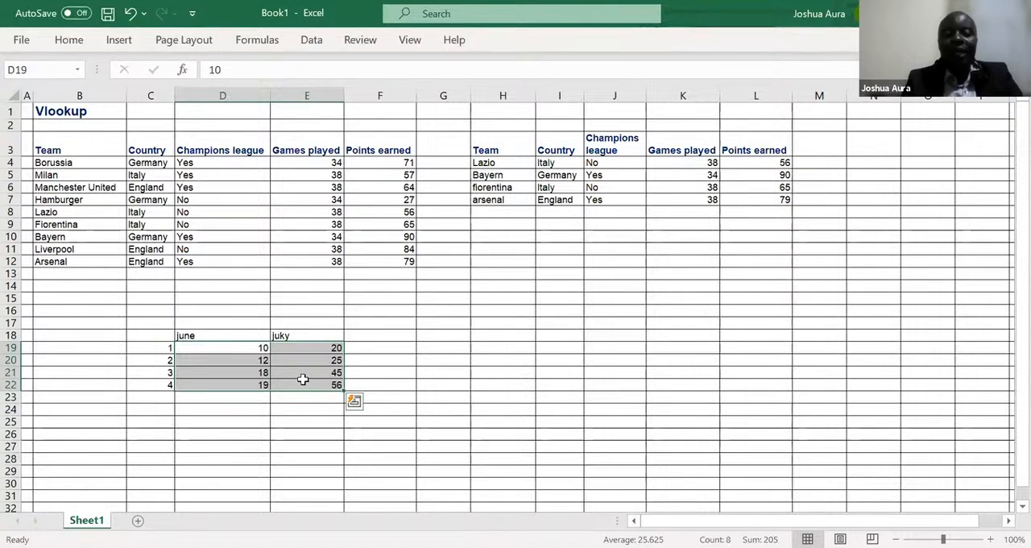
key("shift+Right")
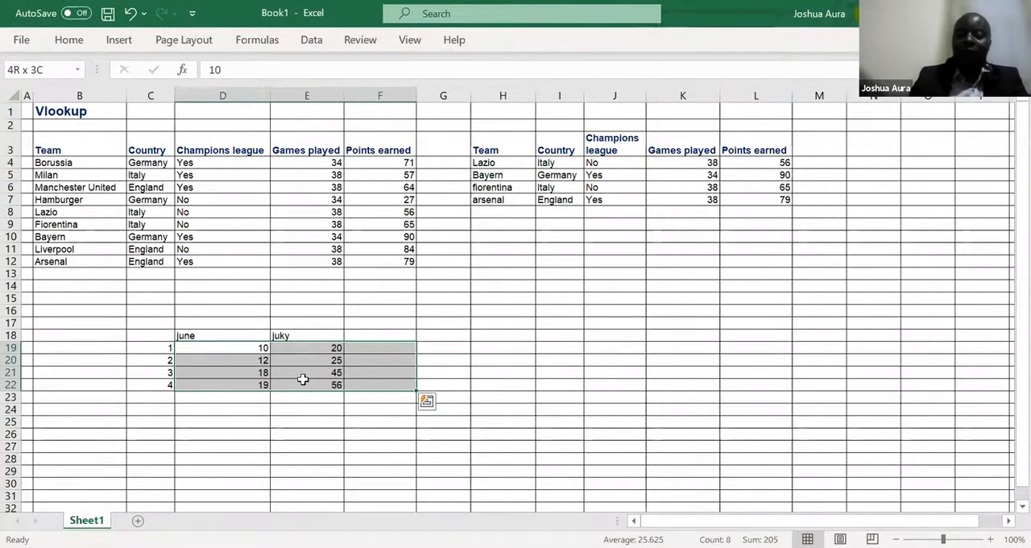
left_click_drag(302, 379, 320, 408)
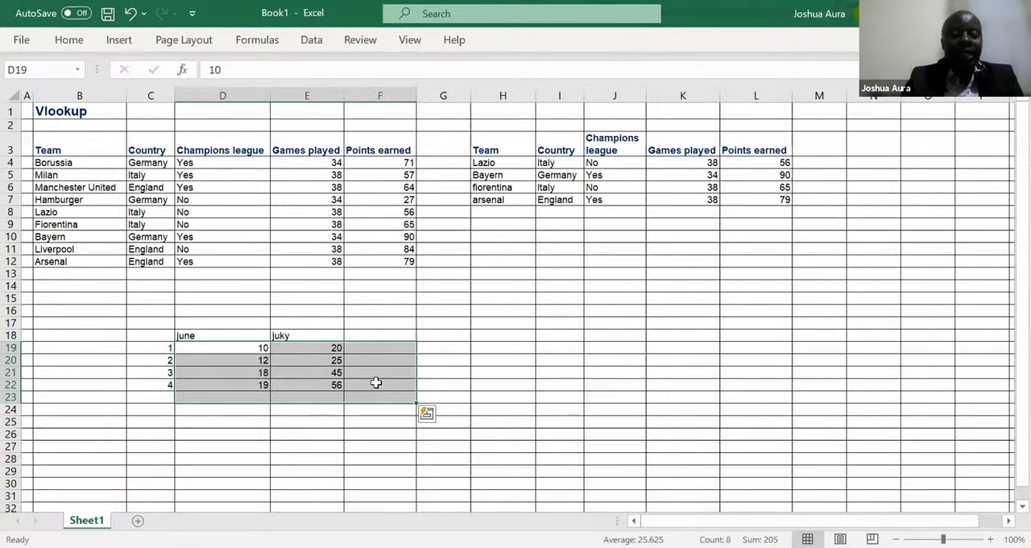
key("alt+equal")
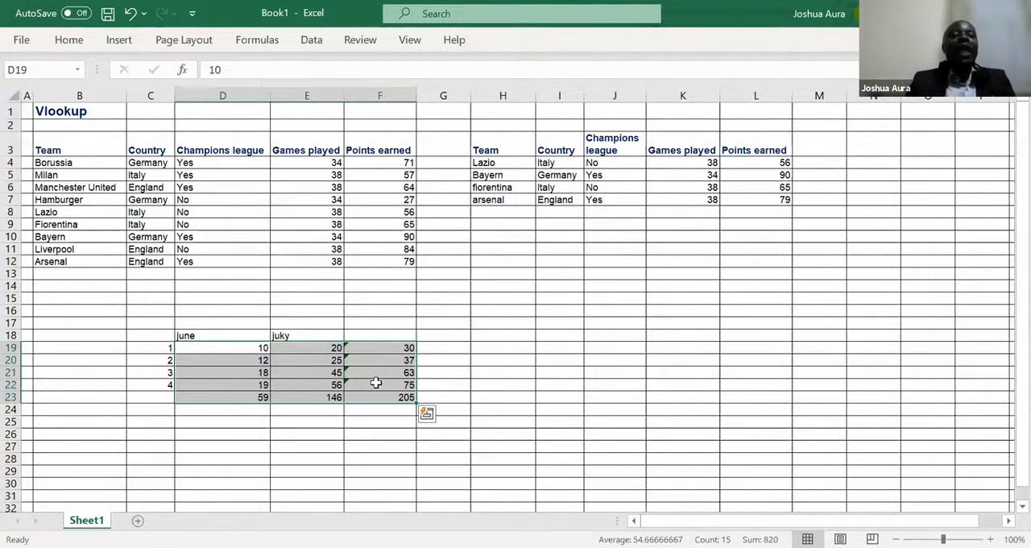